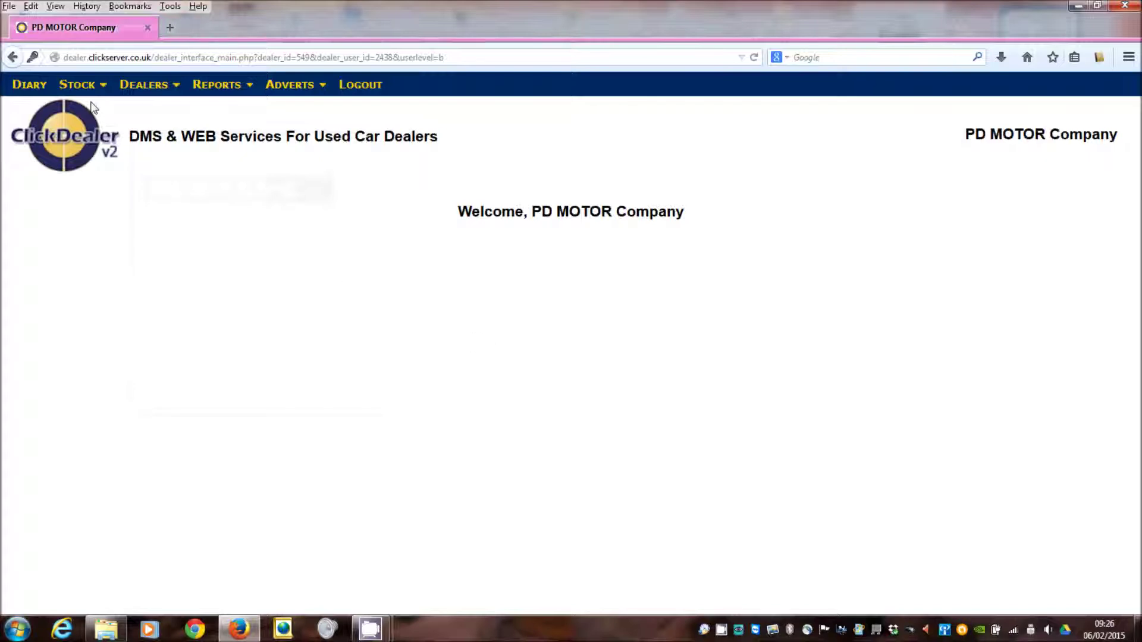
mouse_move(85, 94)
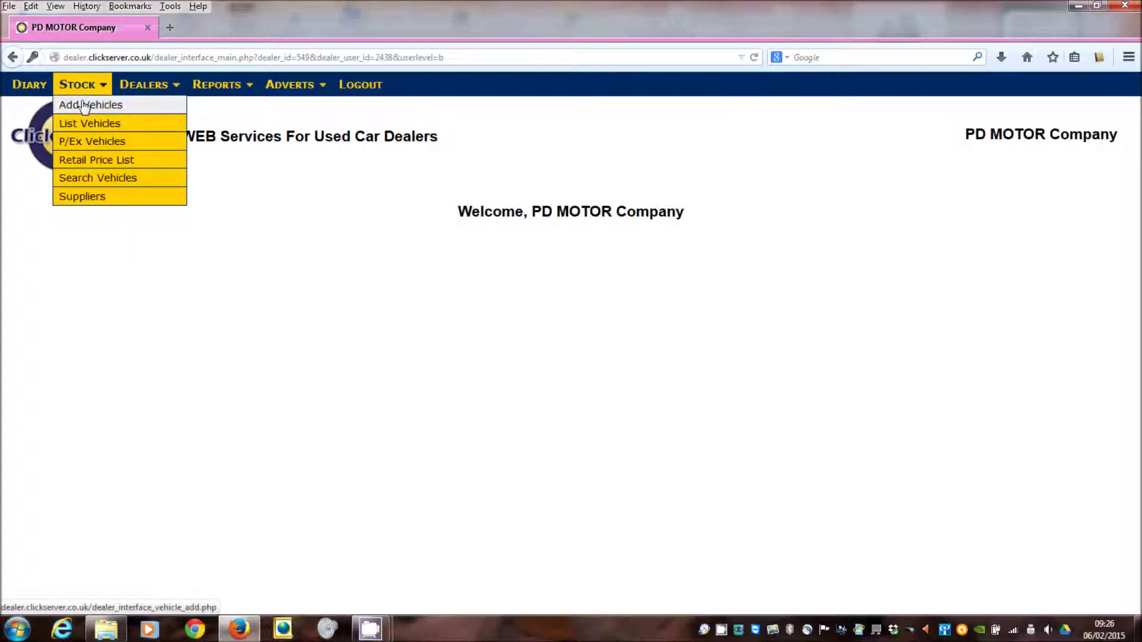
left_click(84, 106)
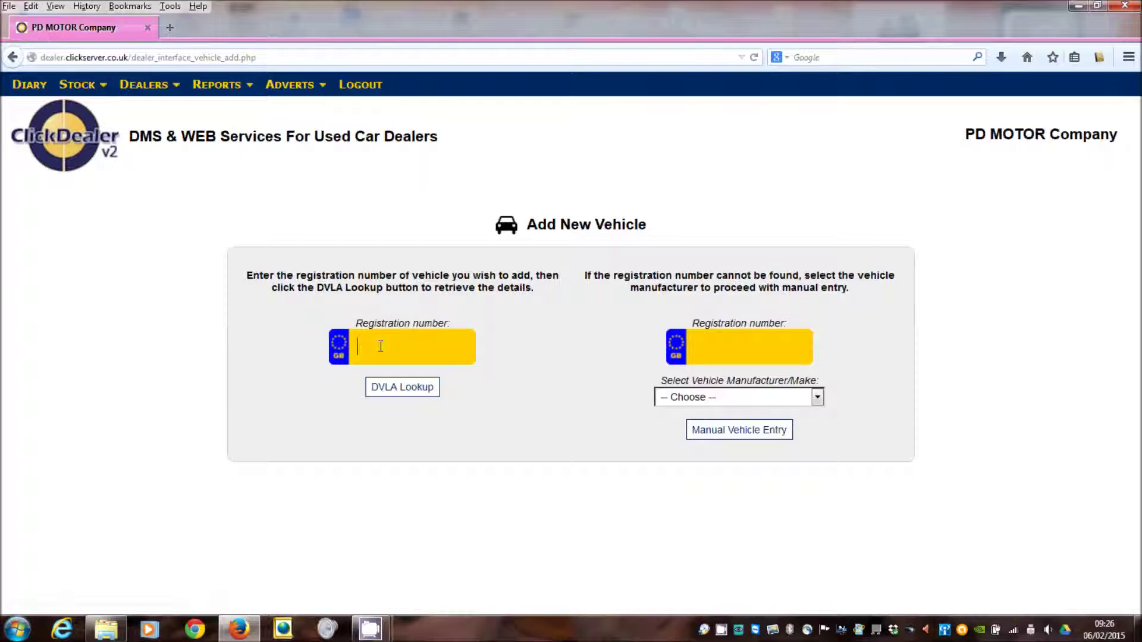
type("AI8MOX")
left_click(817, 398)
scroll(769, 317, "down", 2)
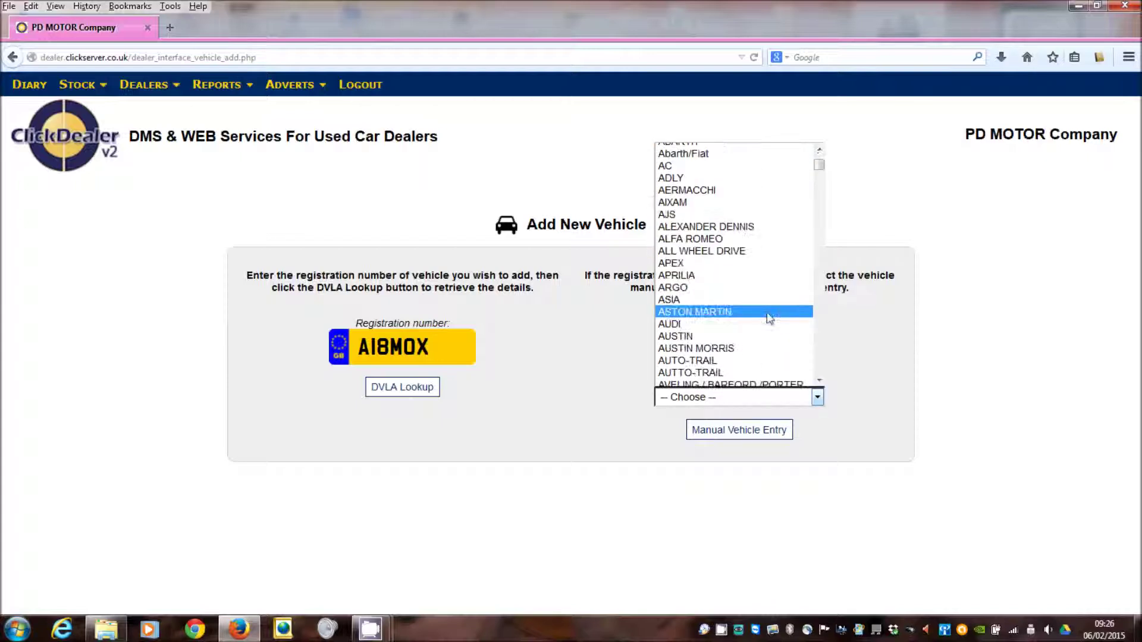
scroll(771, 322, "down", 2)
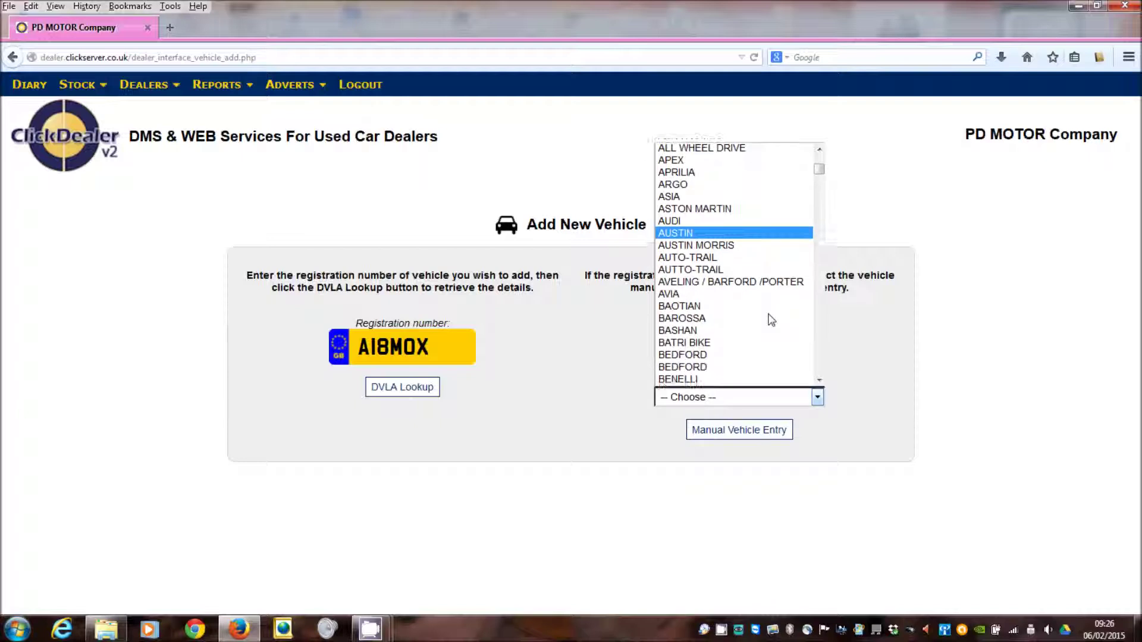
left_click(867, 402)
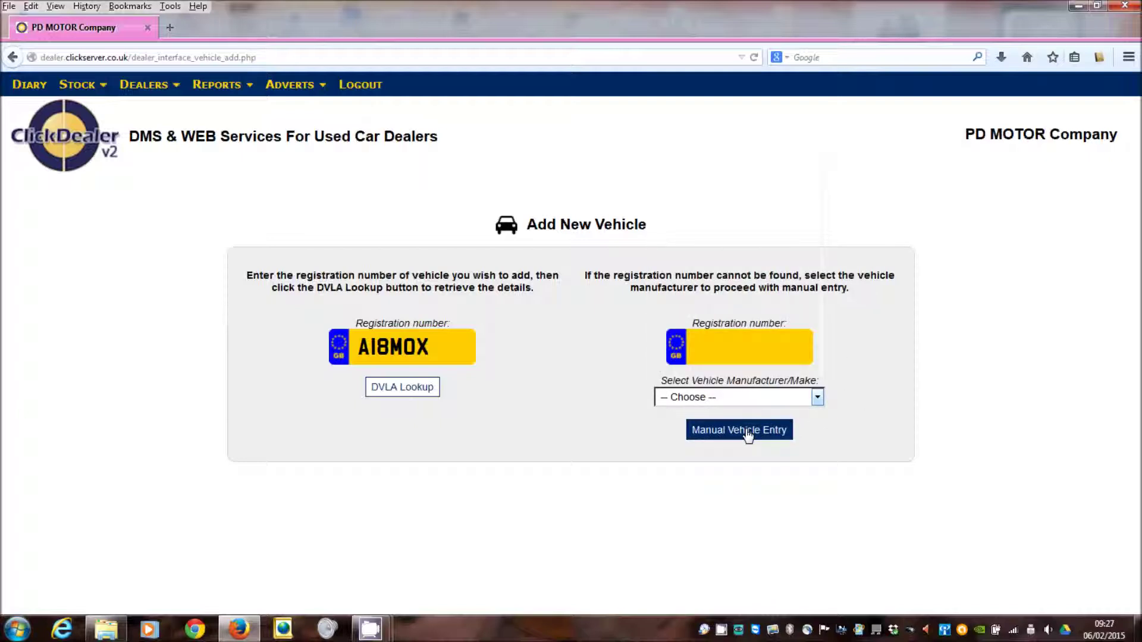
left_click(411, 397)
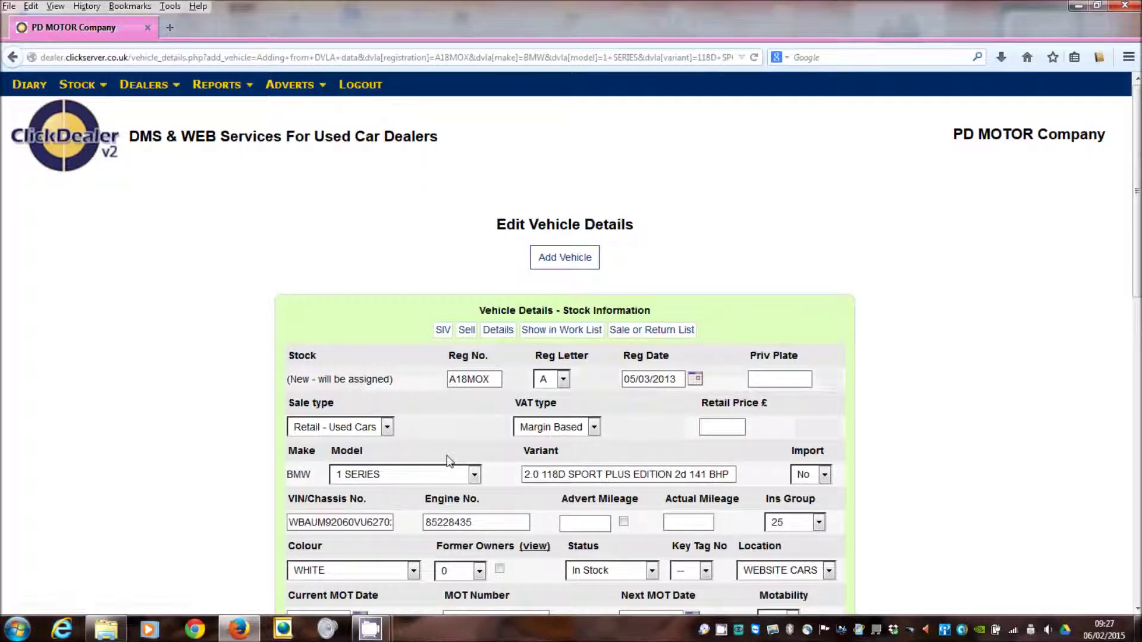
- Choose 13 in the BMW's Reg Letter dropdown
scroll(449, 461, "down", 3)
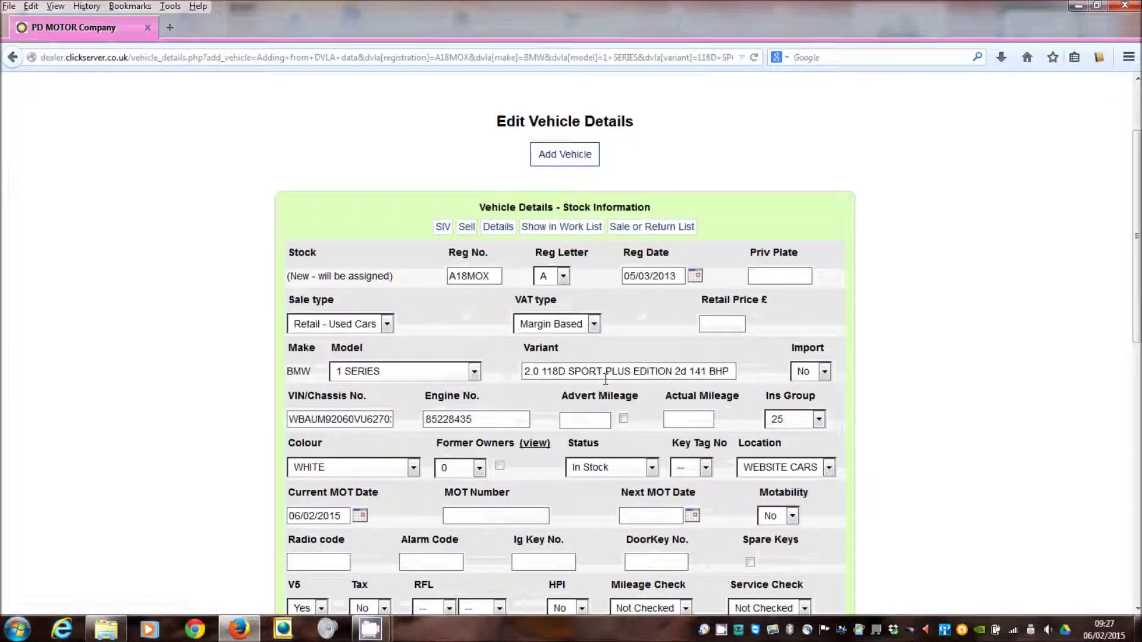
scroll(595, 384, "down", 10)
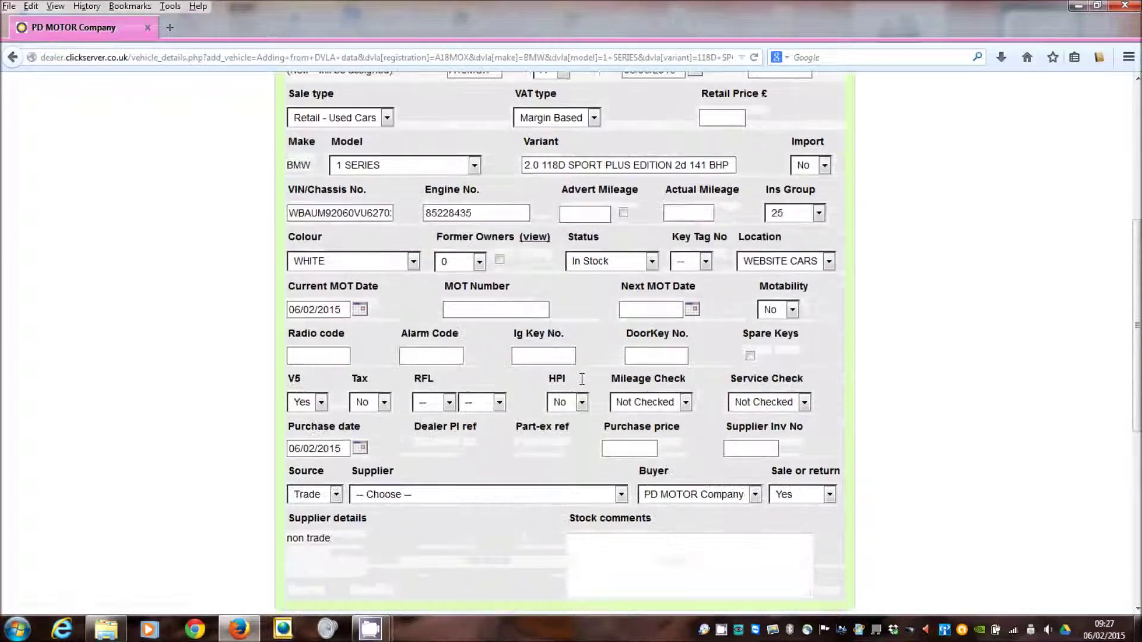
scroll(581, 385, "down", 7)
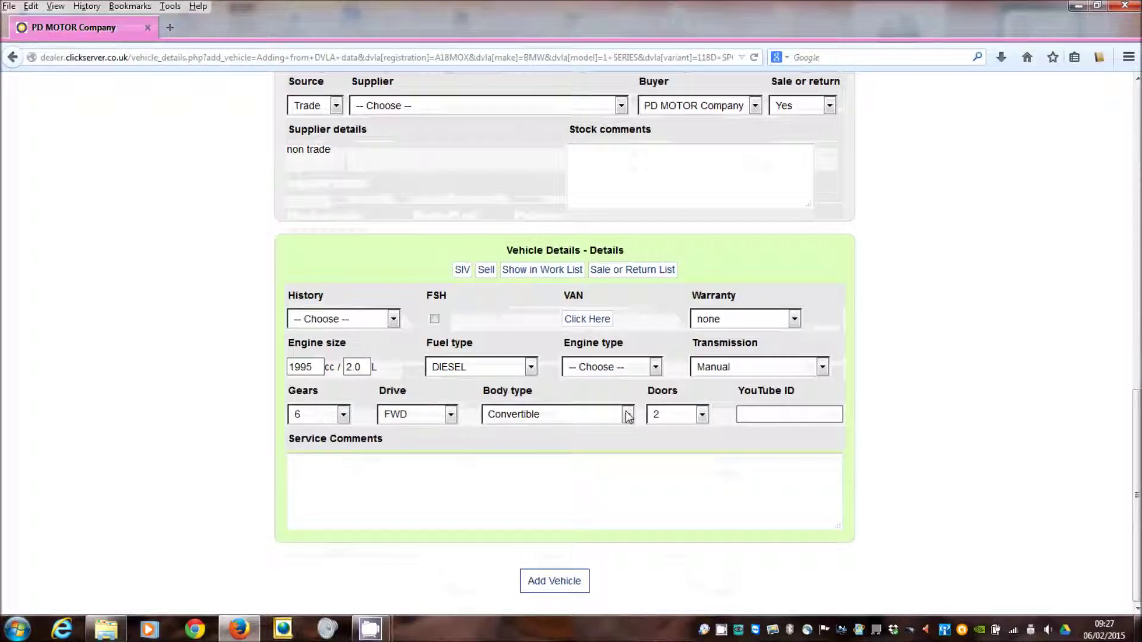
scroll(628, 417, "up", 16)
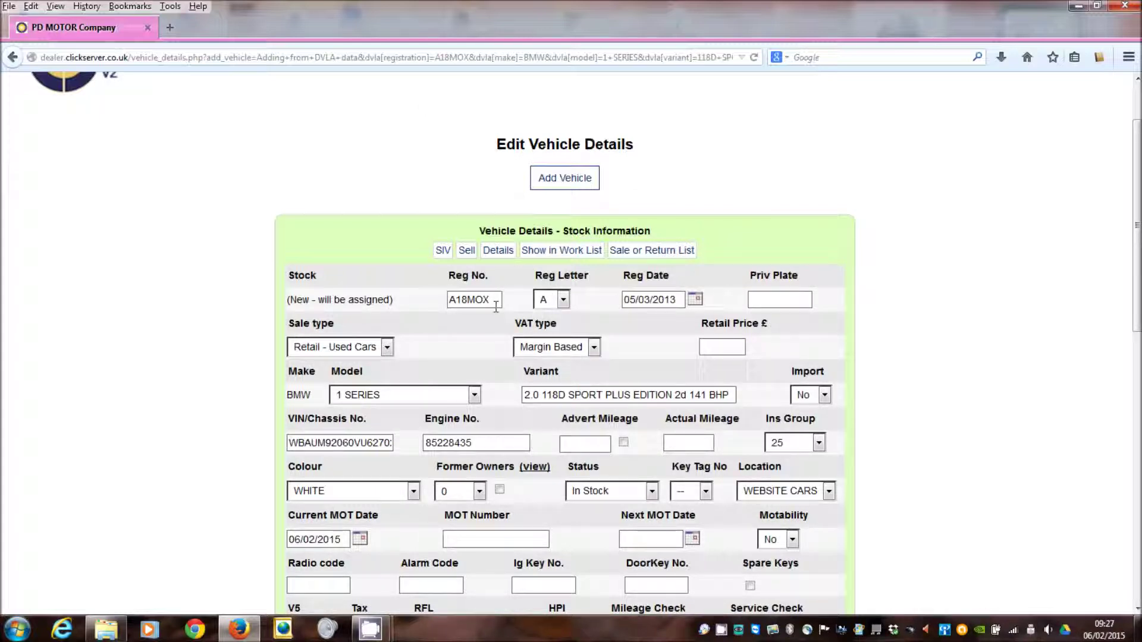
left_click(563, 301)
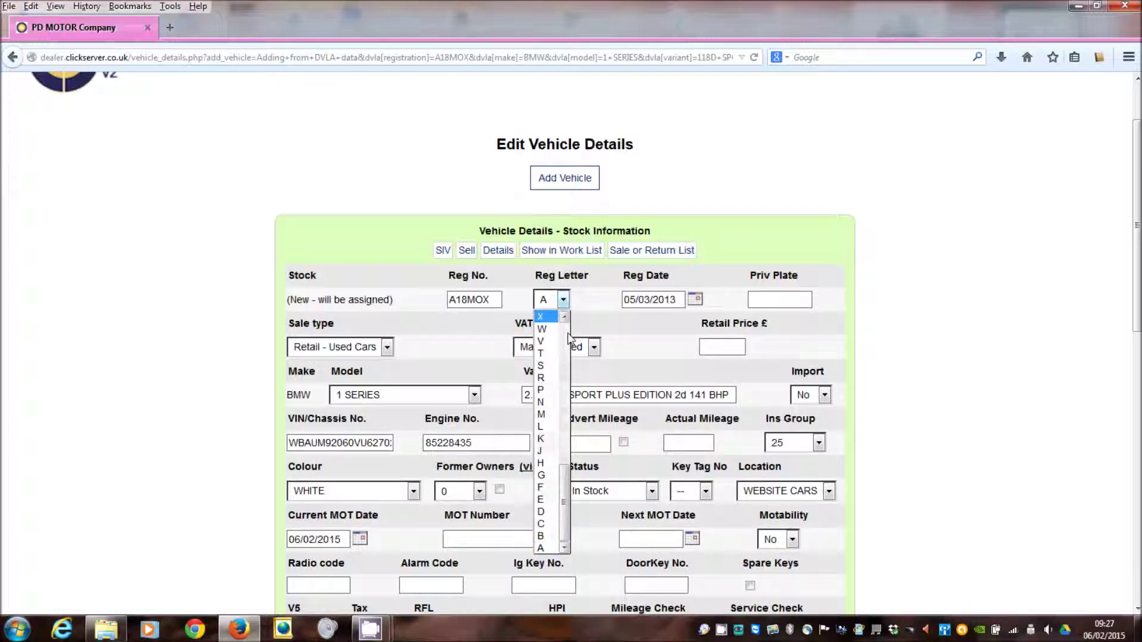
scroll(568, 336, "up", 6)
scroll(567, 338, "up", 5)
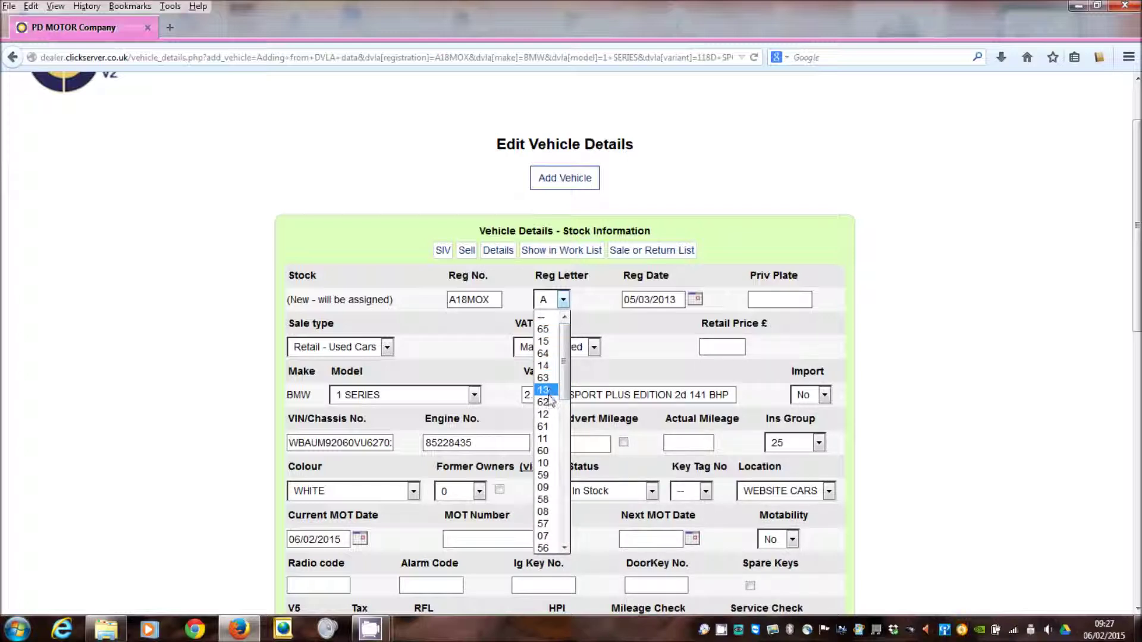
left_click(547, 390)
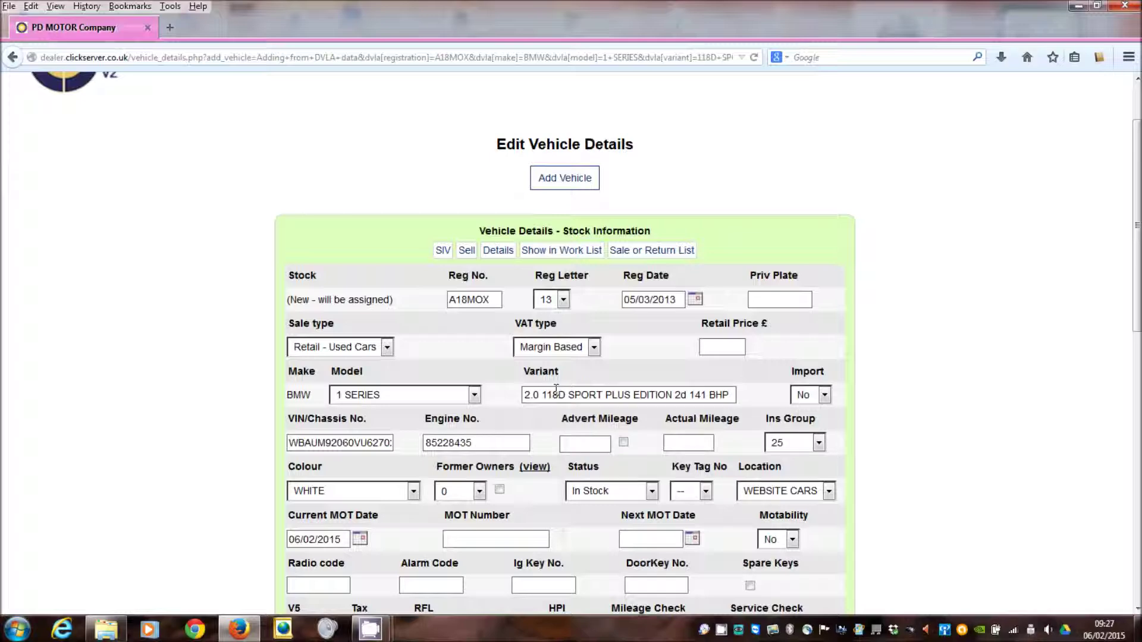
scroll(559, 393, "down", 3)
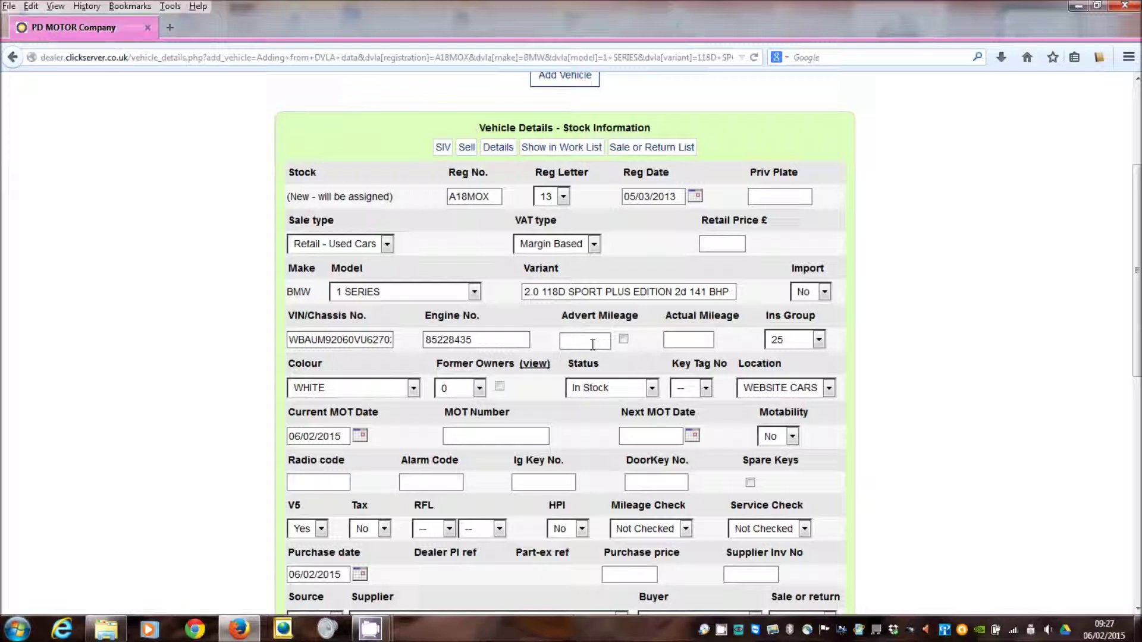
- Enter 20000 as Advert Mileage and 20251 as Actual Mileage
type("2")
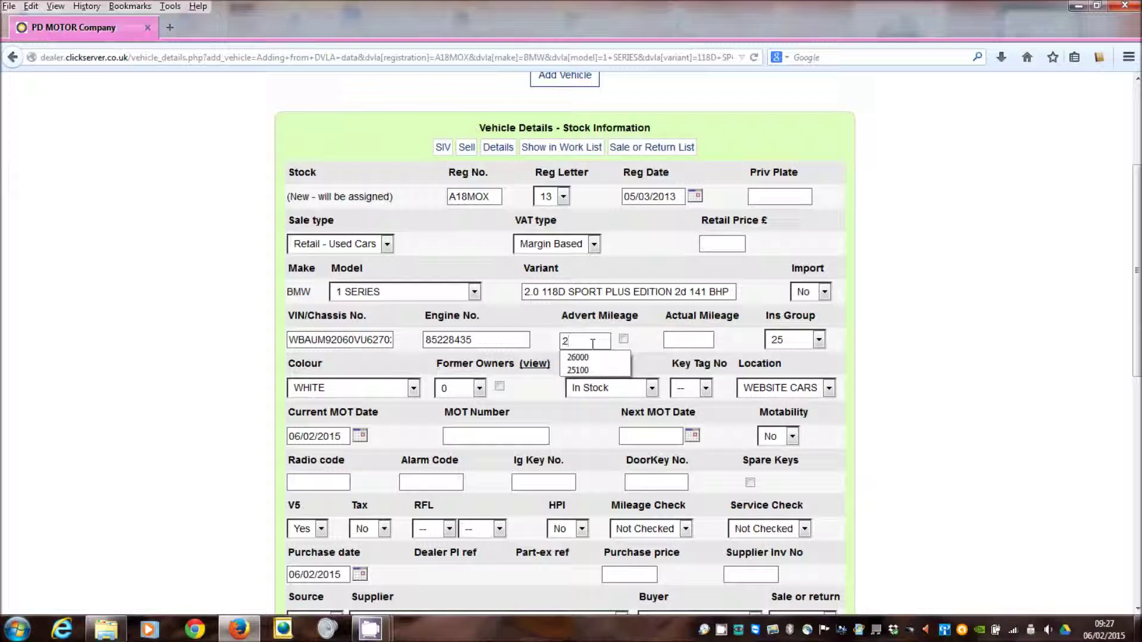
type("0000")
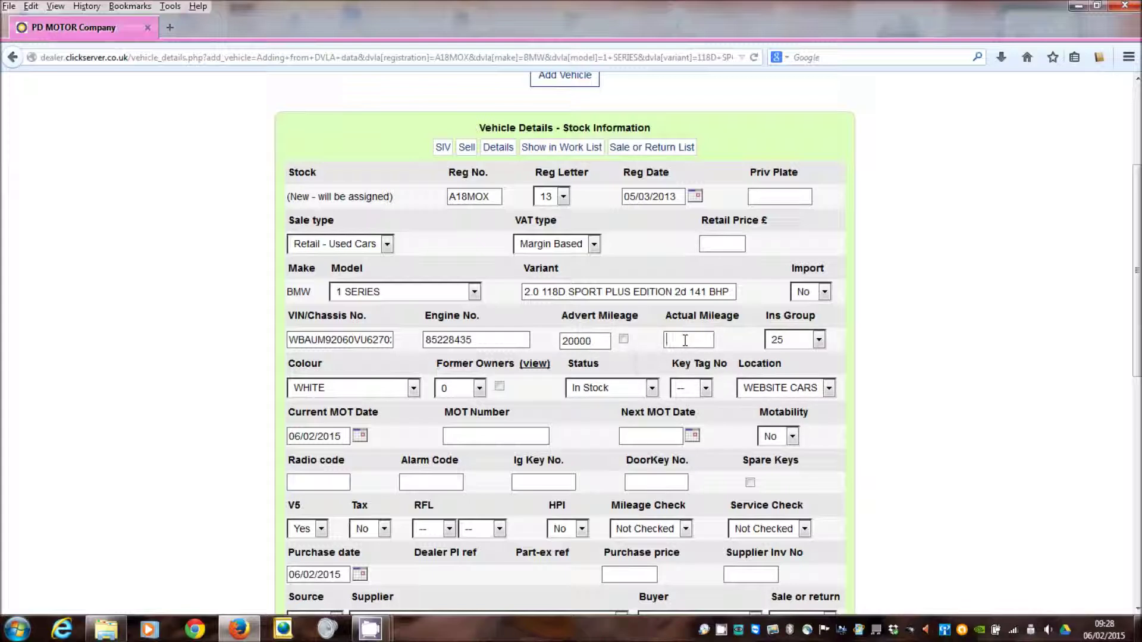
type("202")
type("0")
type("1")
scroll(848, 382, "down", 3)
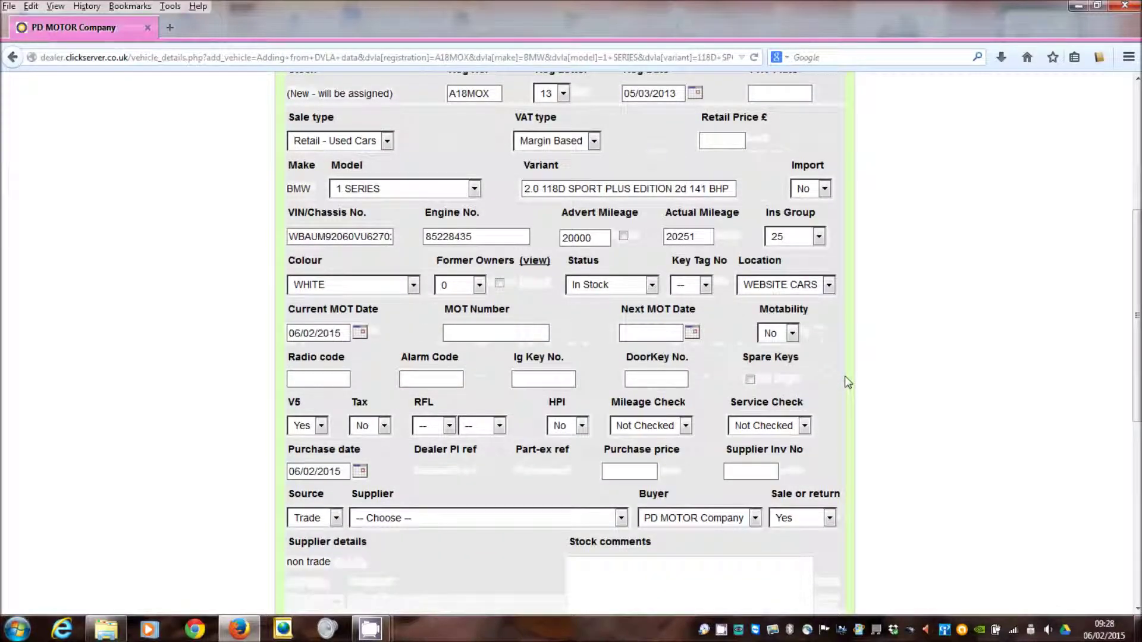
scroll(845, 375, "up", 8)
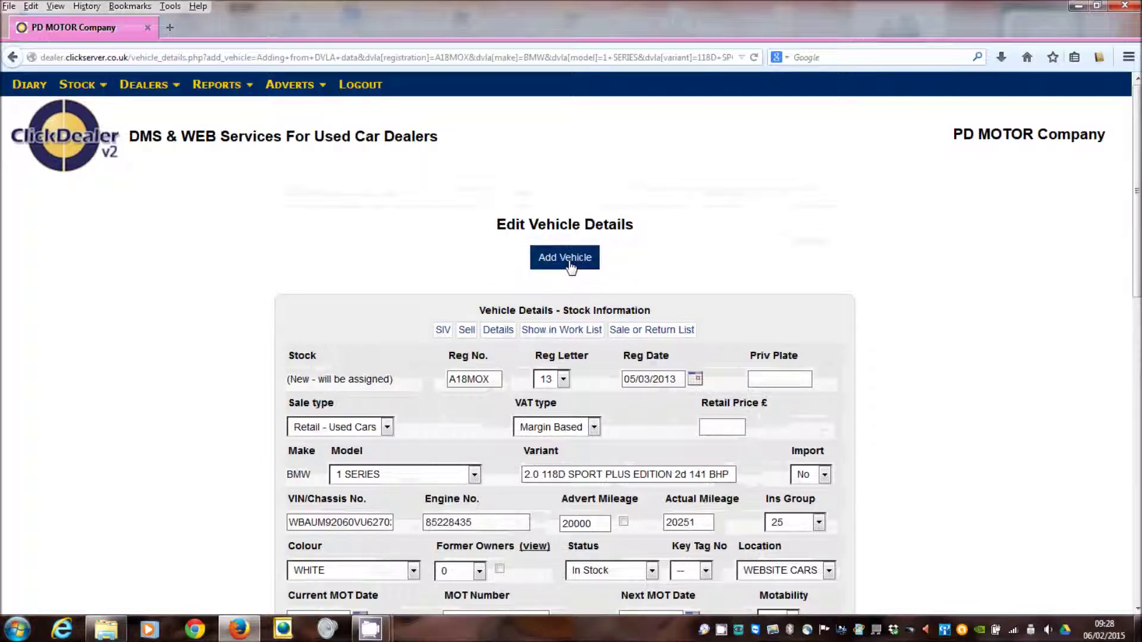
- Add and update the A18MOX vehicle, then show it as stock R0005 in the Work List
left_click(565, 258)
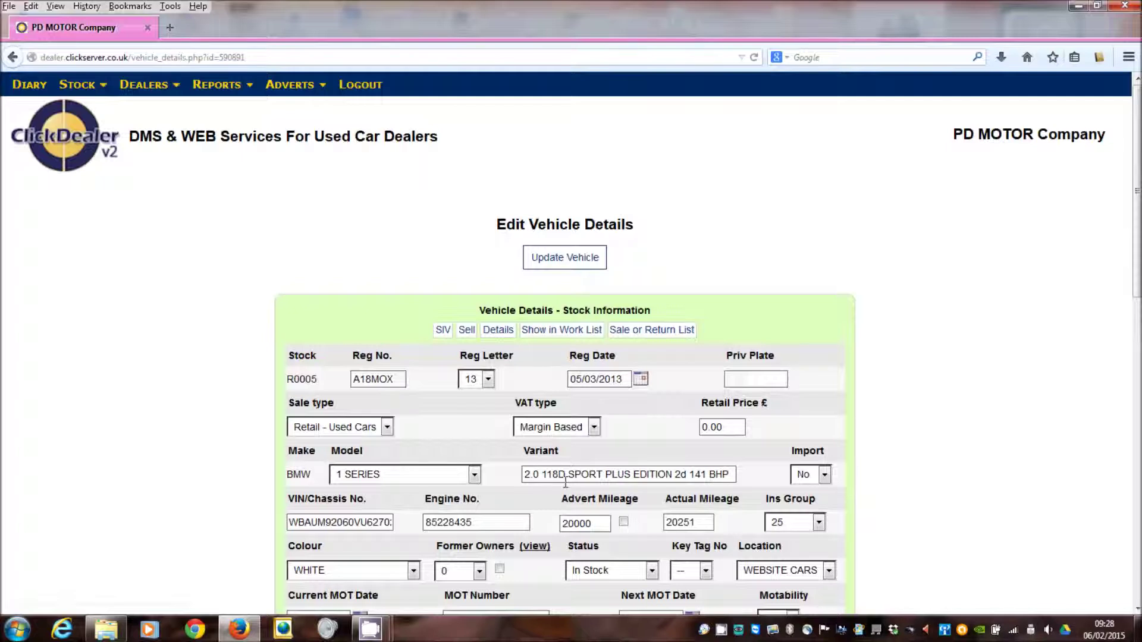
left_click(567, 257)
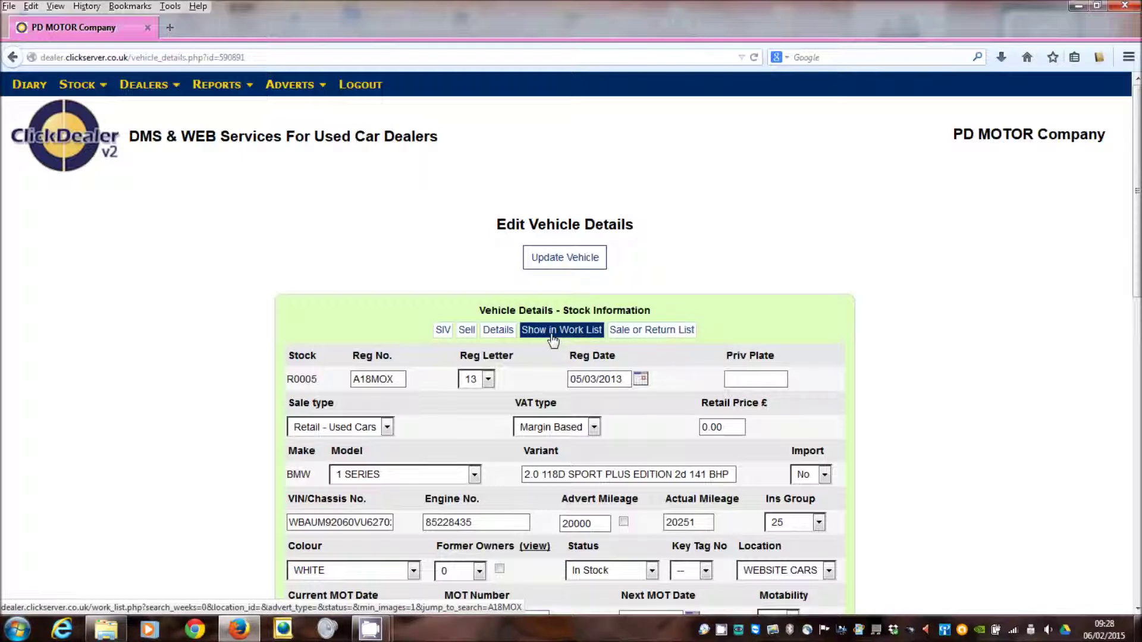
left_click(553, 331)
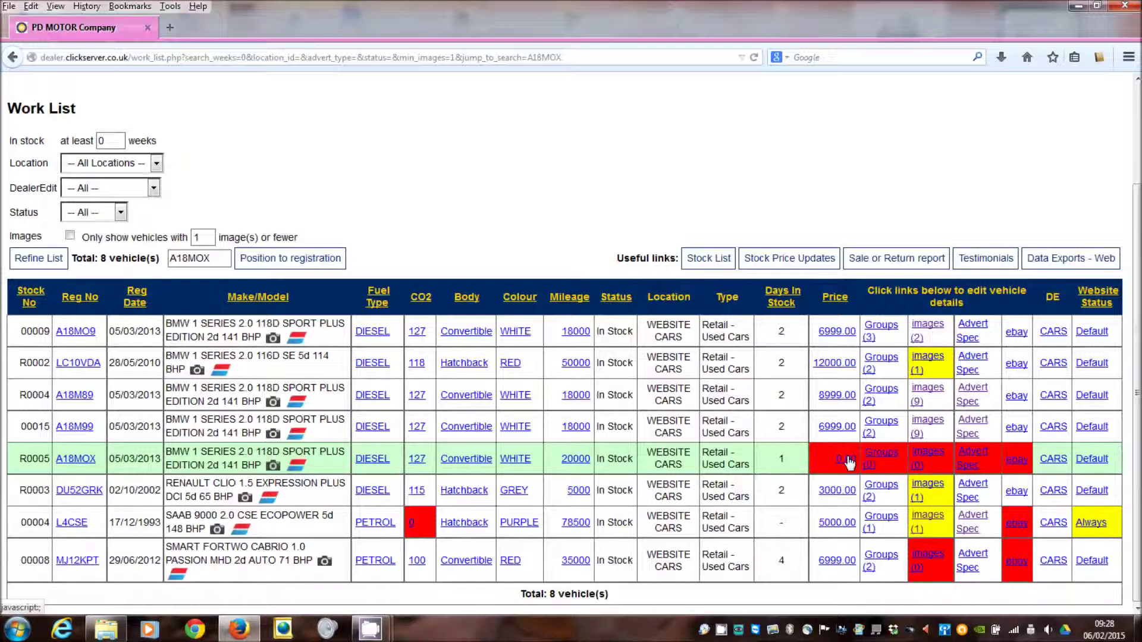
- Change the A18MOX Current and Web prices to 6999 and save them
left_click(850, 465)
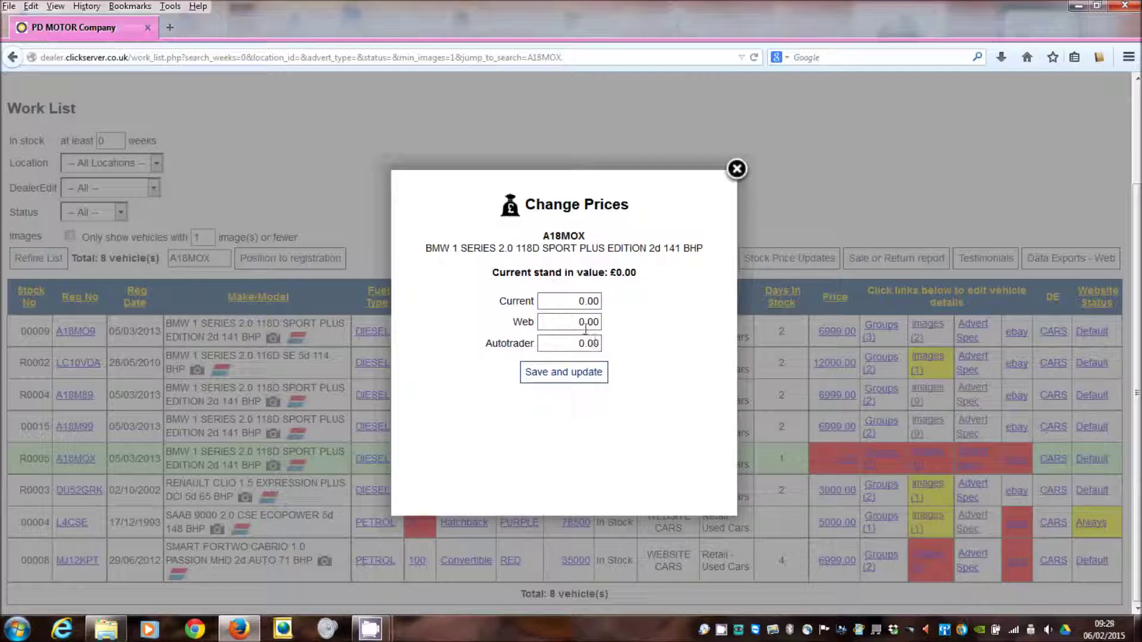
left_click_drag(580, 301, 614, 303)
type("6999")
left_click_drag(568, 322, 611, 321)
type("6999")
left_click(572, 373)
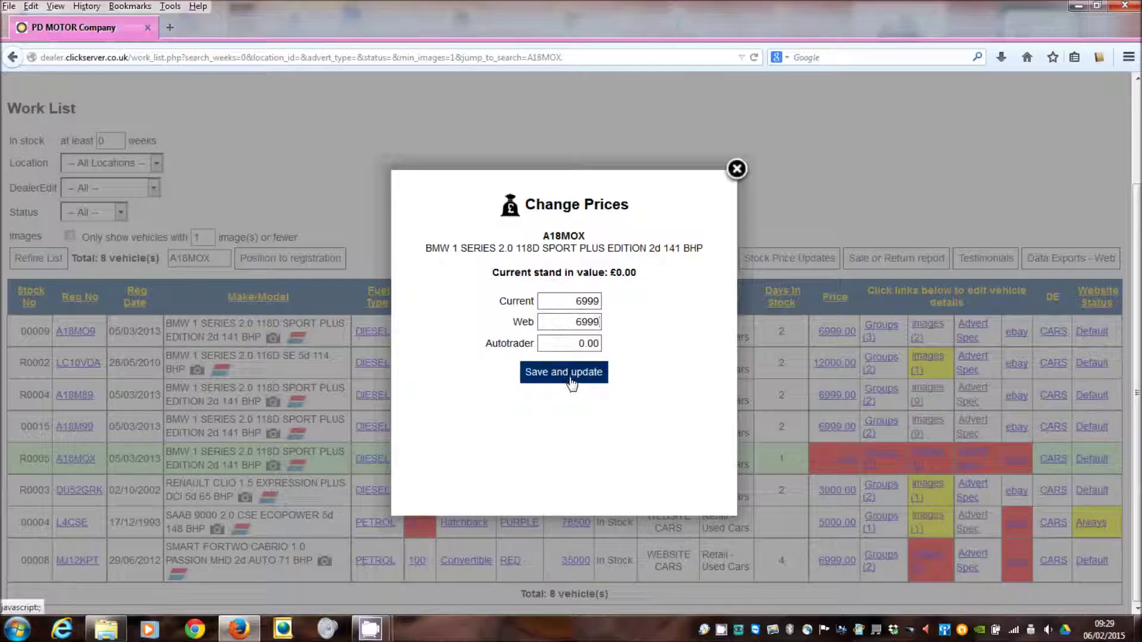
left_click(570, 380)
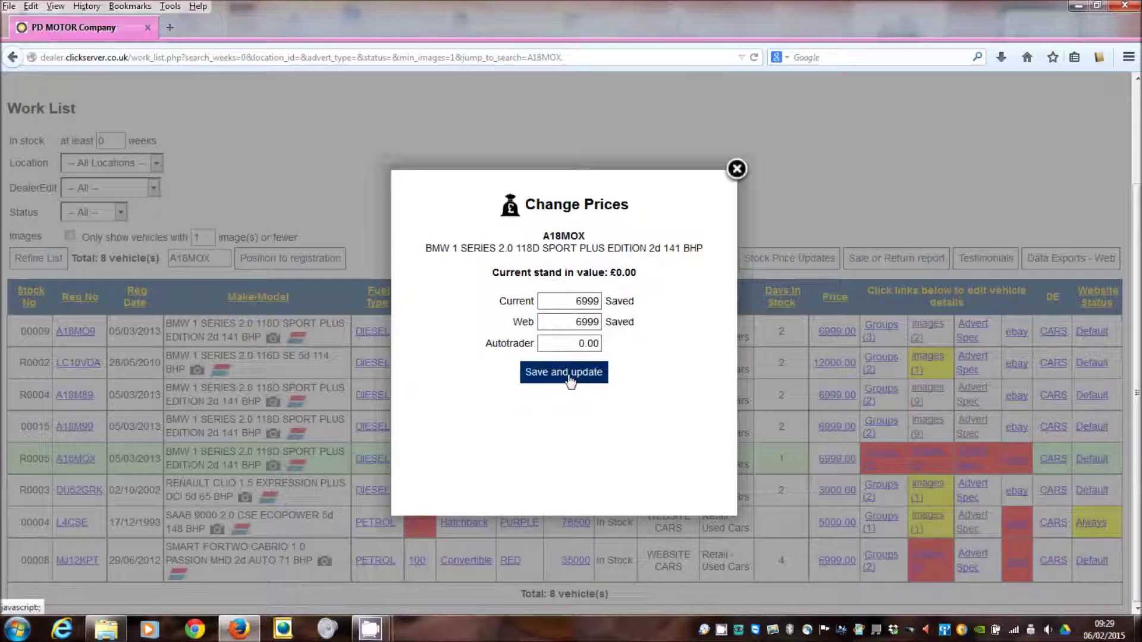
left_click(736, 169)
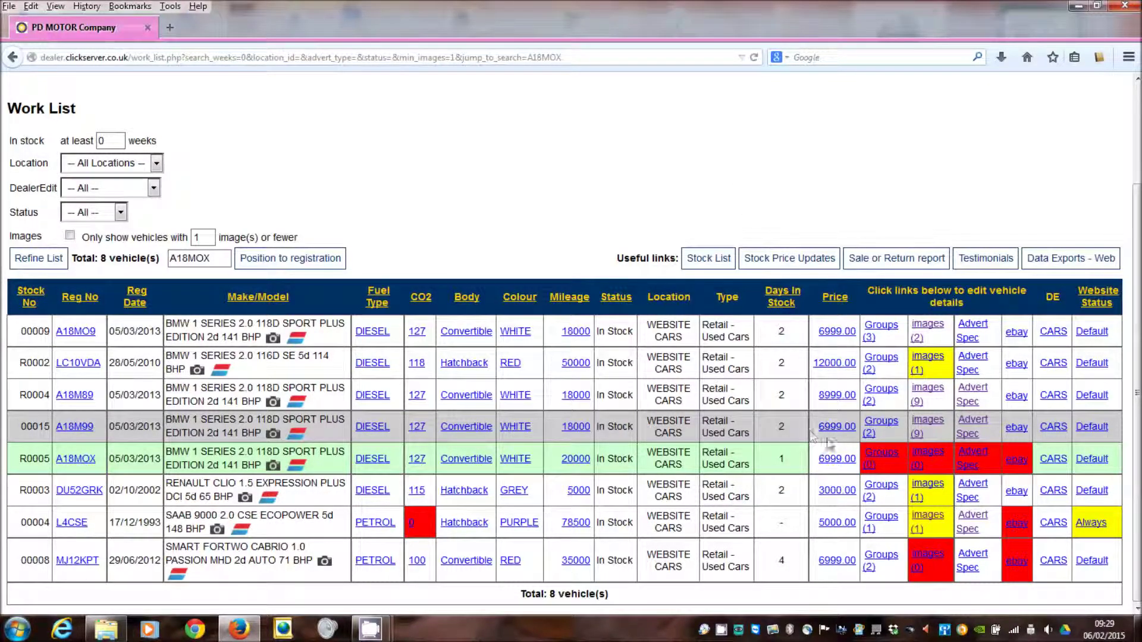
- Tick Diesels, Small and Sports in the A18MOX Vehicle Groups popup, then close it
left_click(881, 462)
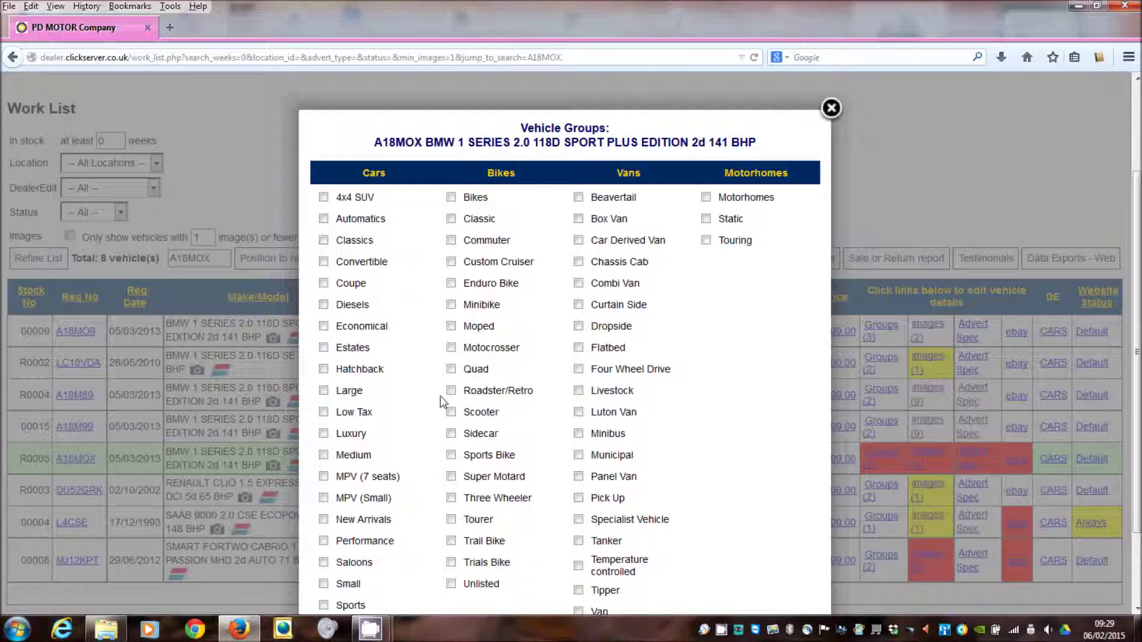
left_click(324, 305)
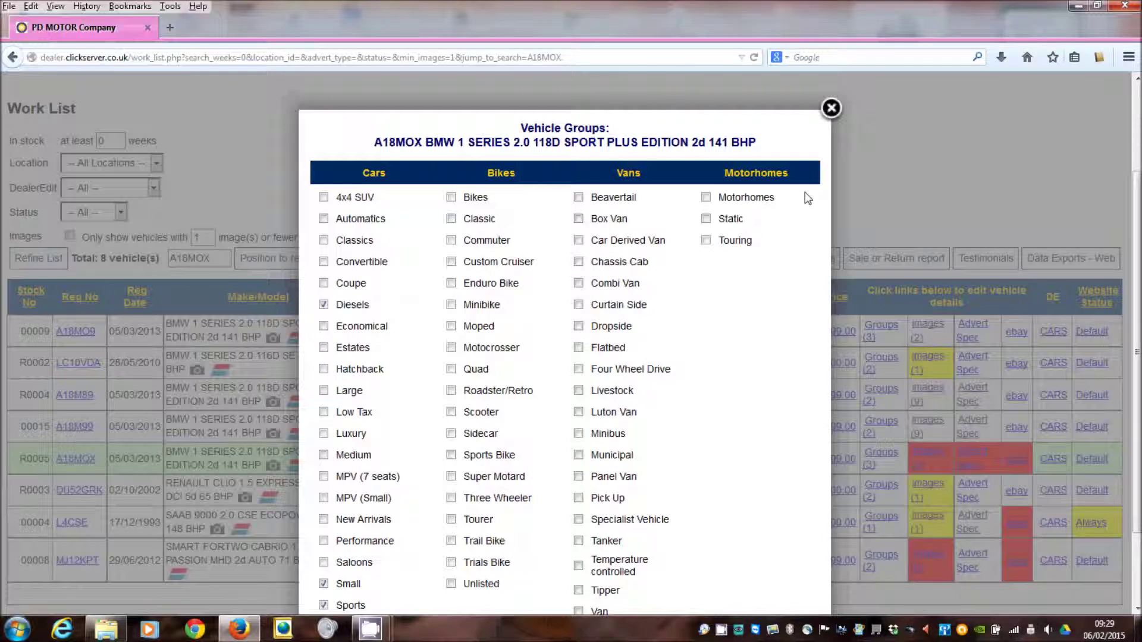
left_click(831, 109)
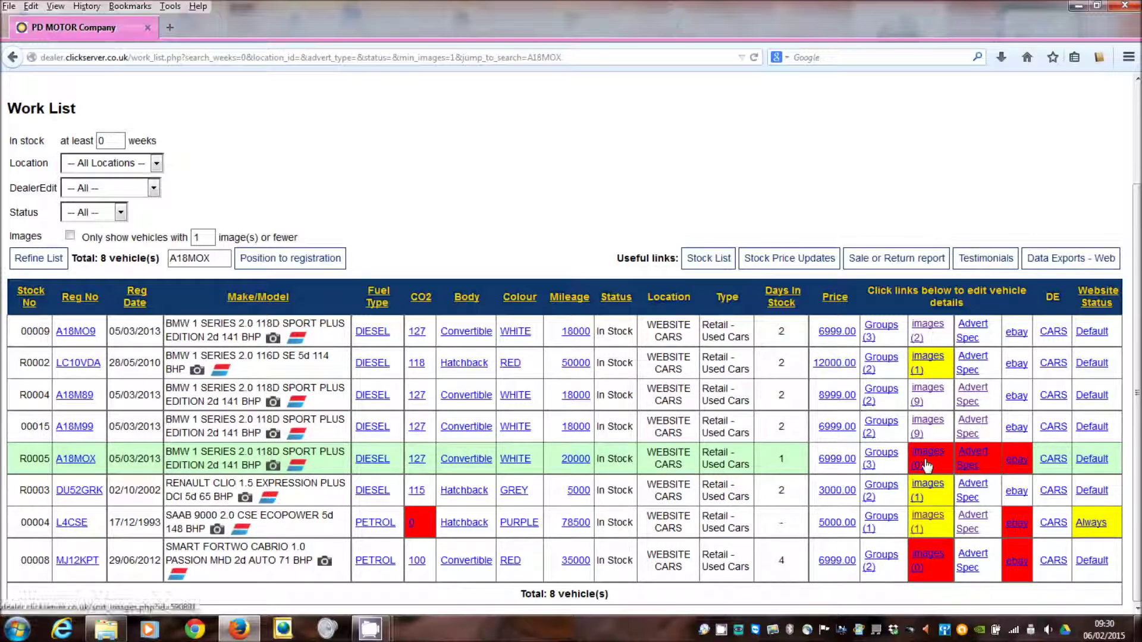
- Add the standard Awaiting Prep placeholder image to the A18MOX's images
left_click(929, 457)
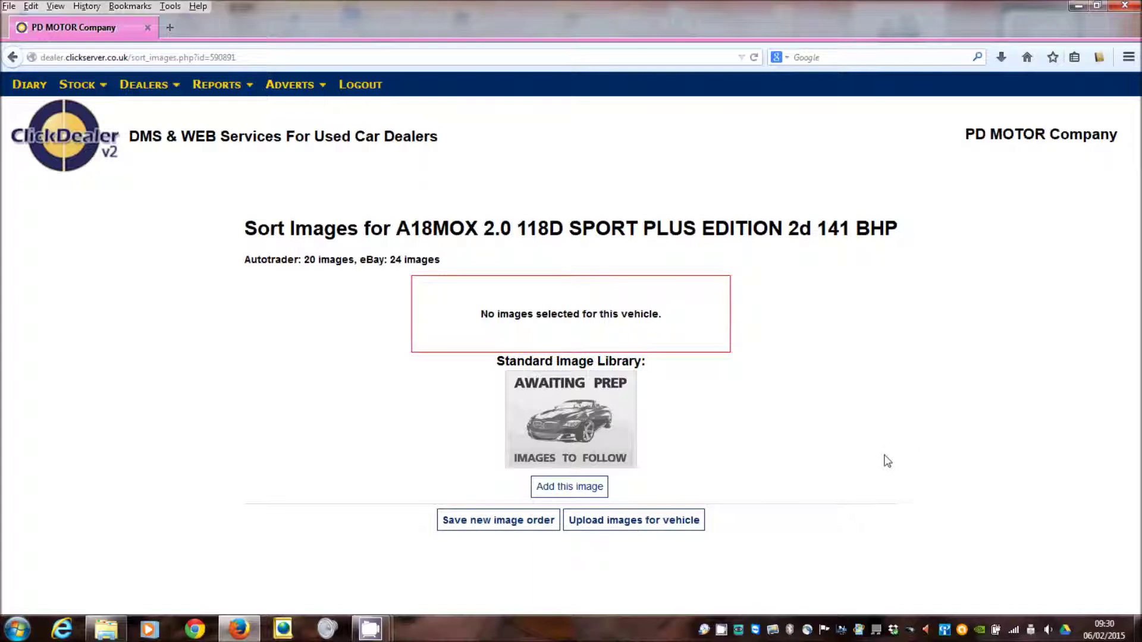
left_click(569, 492)
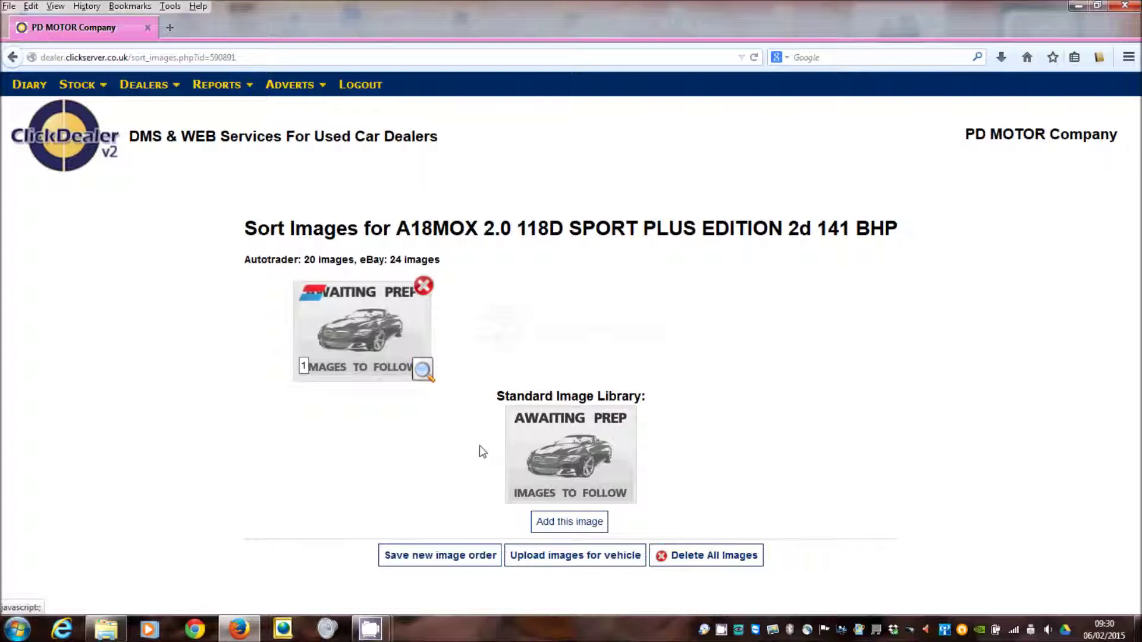
left_click(564, 556)
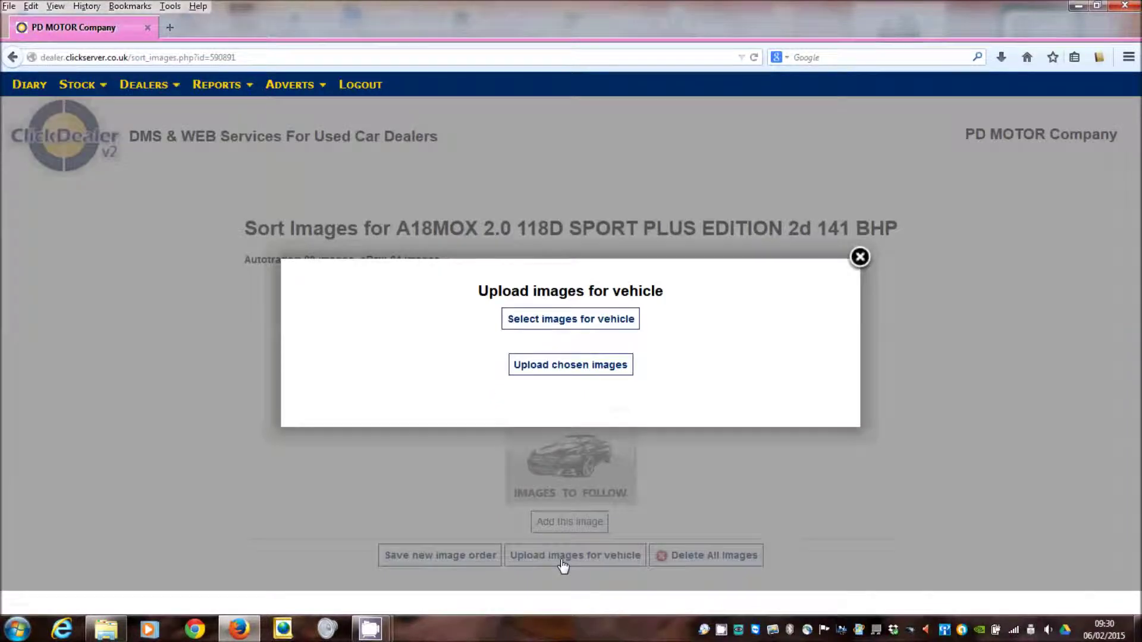
- Upload media.jpg through media9.jpg from the Car Photos folder to the A18MOX
left_click(568, 327)
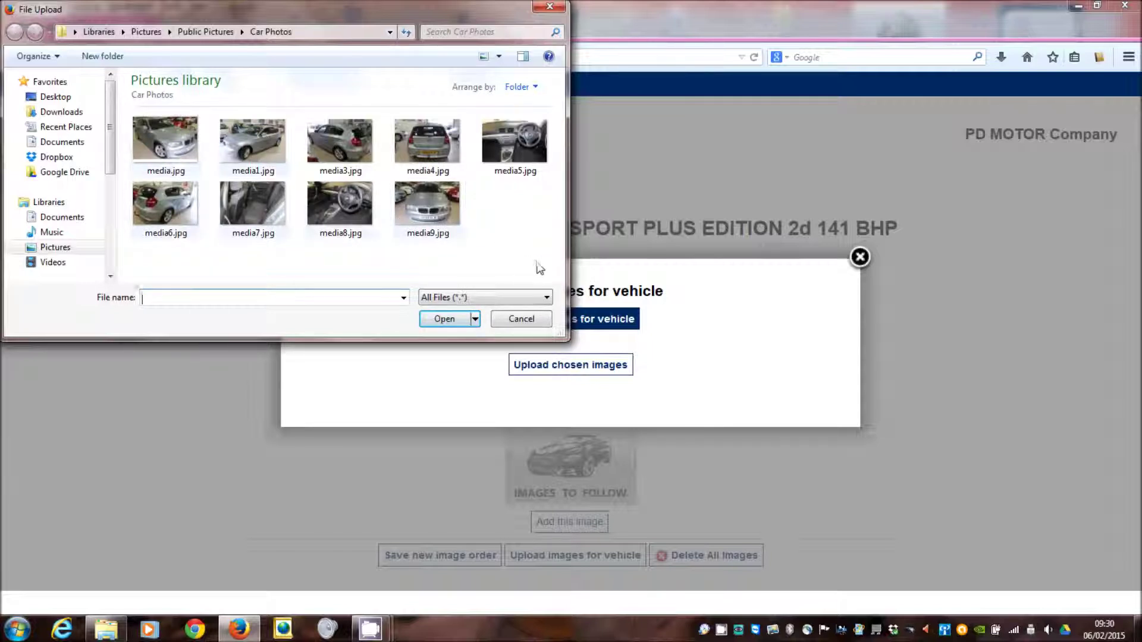
left_click_drag(537, 262, 140, 119)
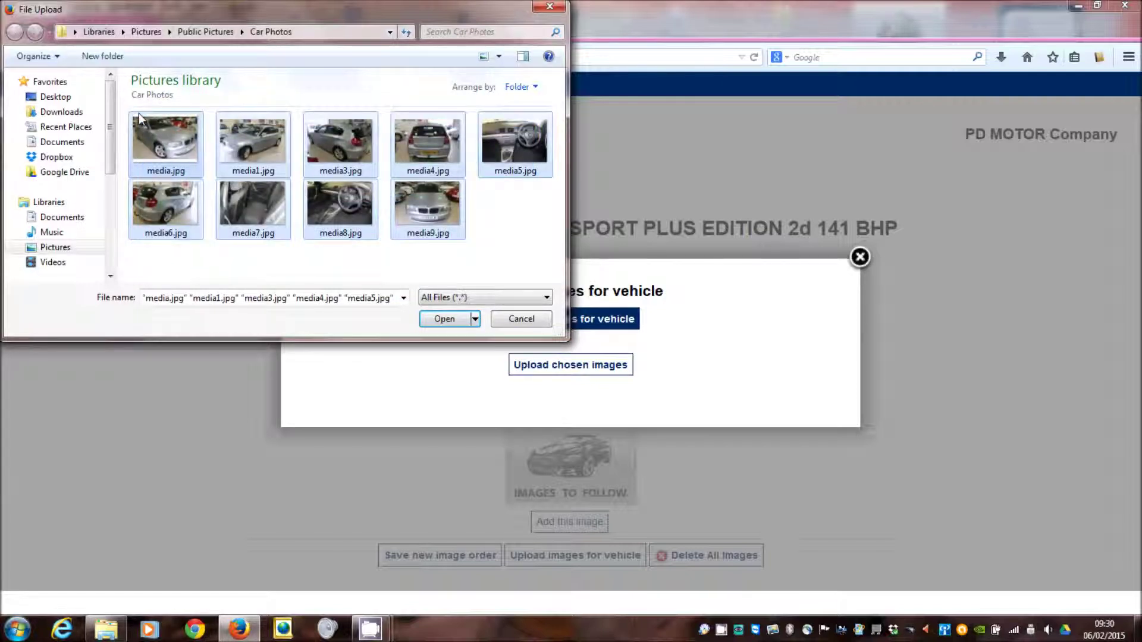
left_click(443, 319)
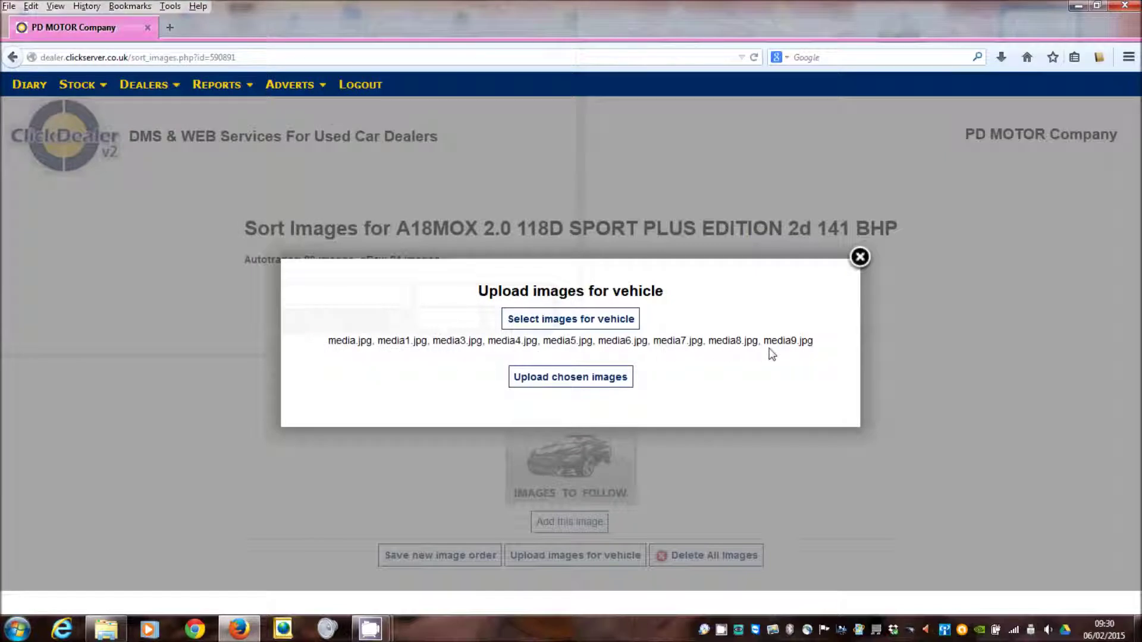
left_click(563, 380)
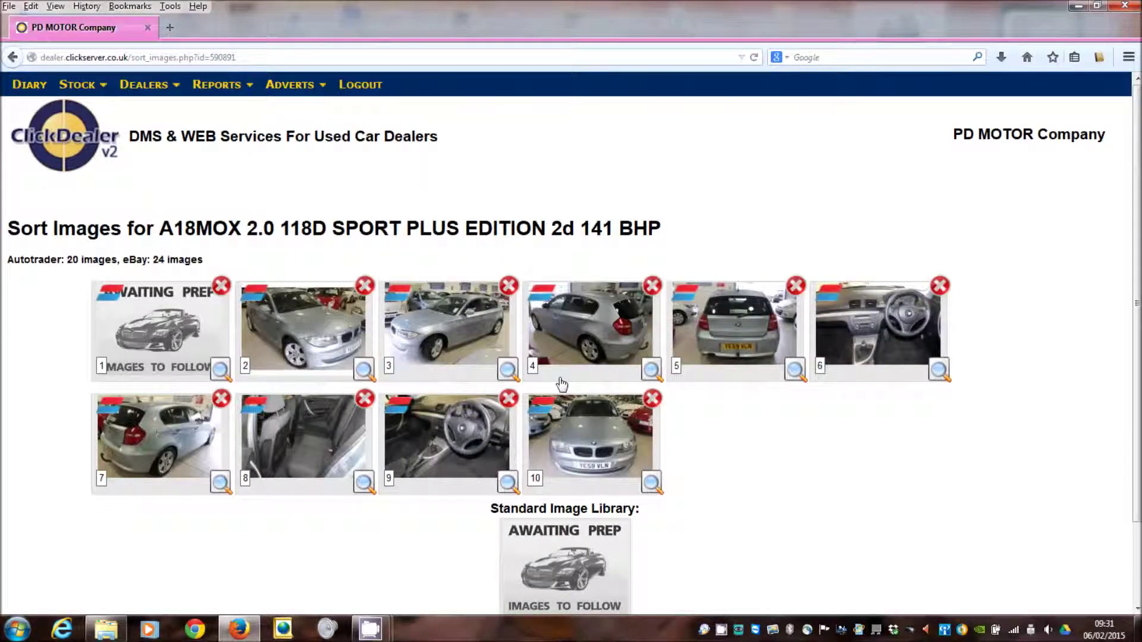
- Delete image 1, the Awaiting Prep placeholder, and confirm the deletion
scroll(725, 411, "down", 1)
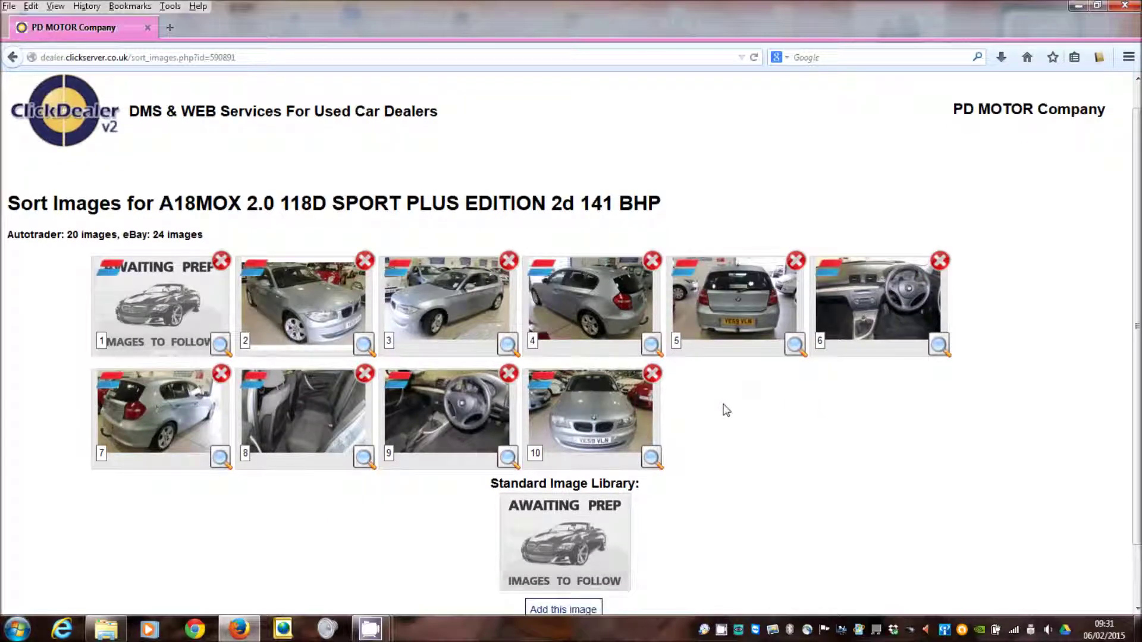
scroll(726, 410, "down", 2)
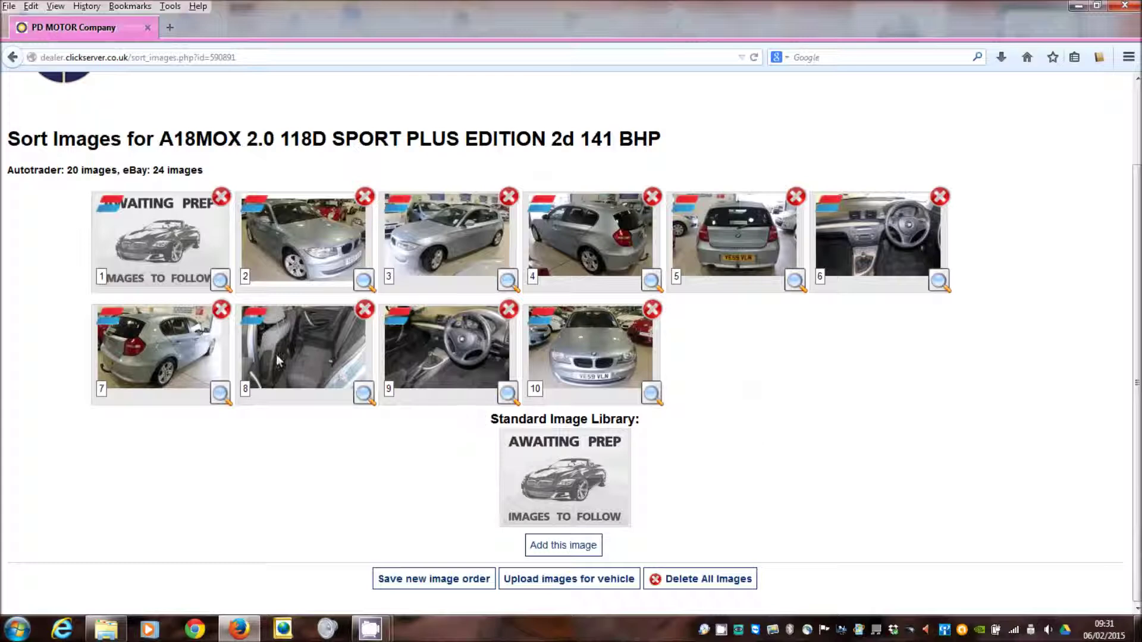
left_click(222, 197)
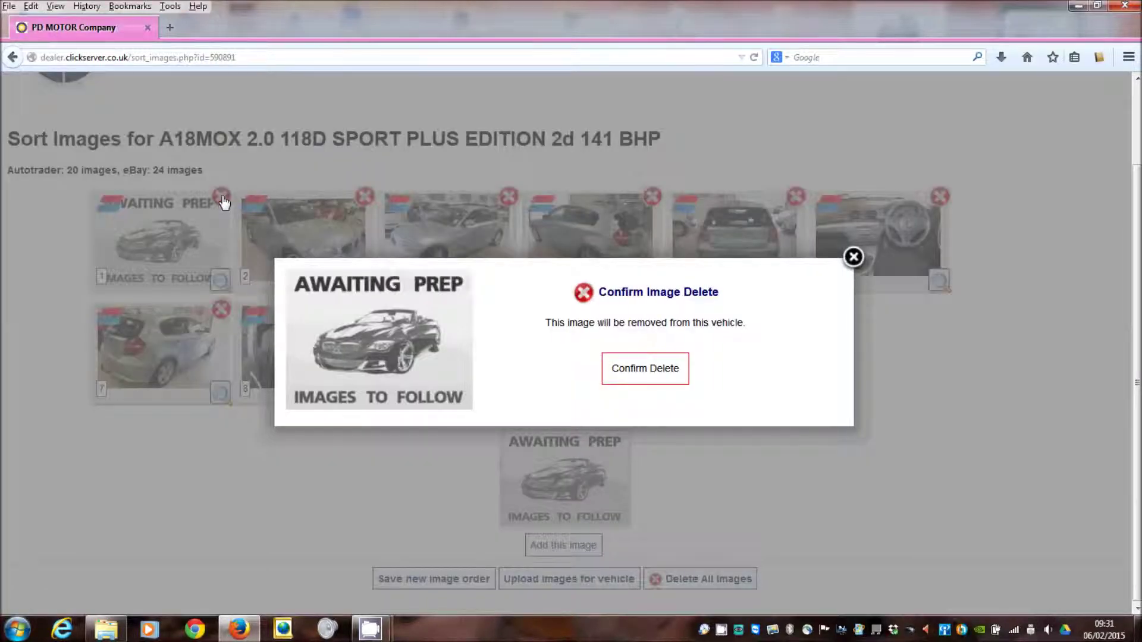
left_click(653, 380)
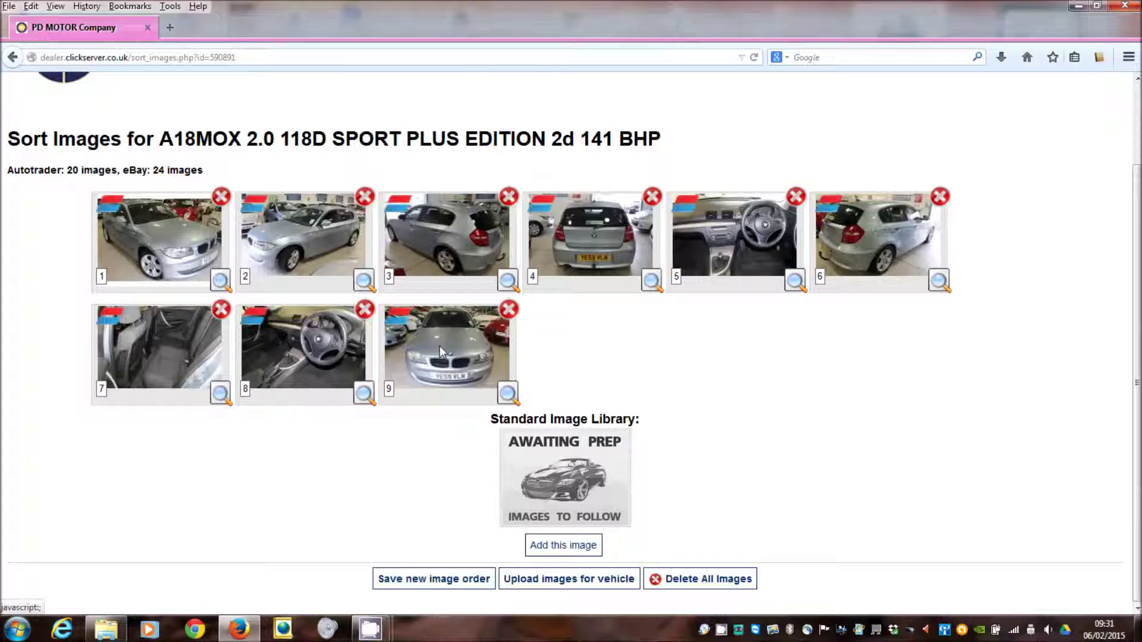
- Drag photo 9 into position 4, save the image order and return to the Work List
left_click_drag(440, 348, 541, 232)
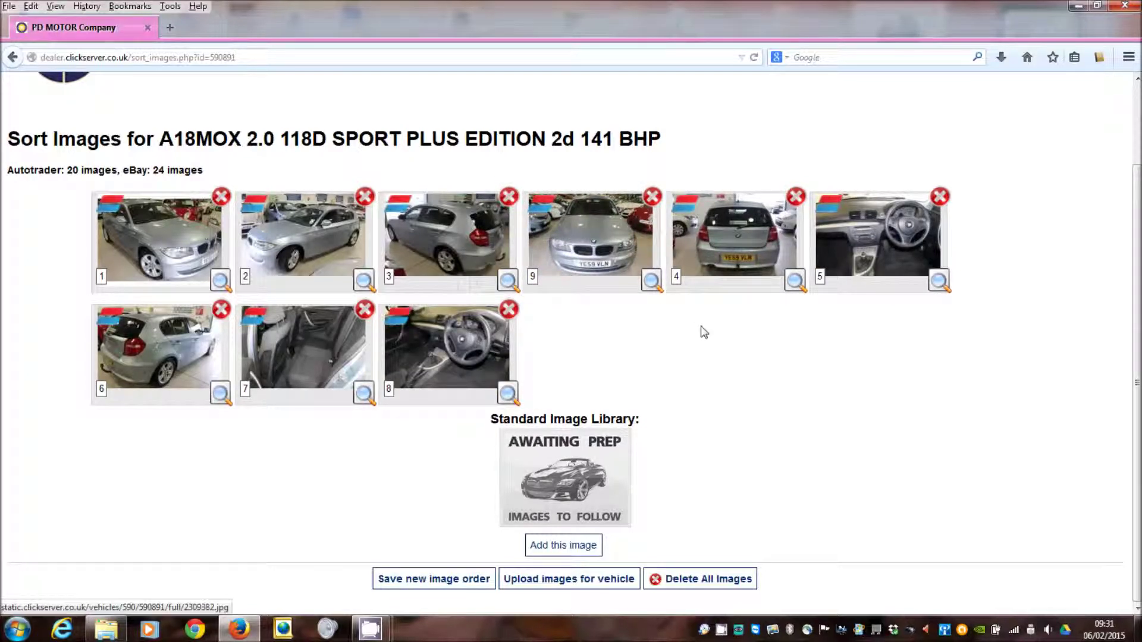
left_click(445, 580)
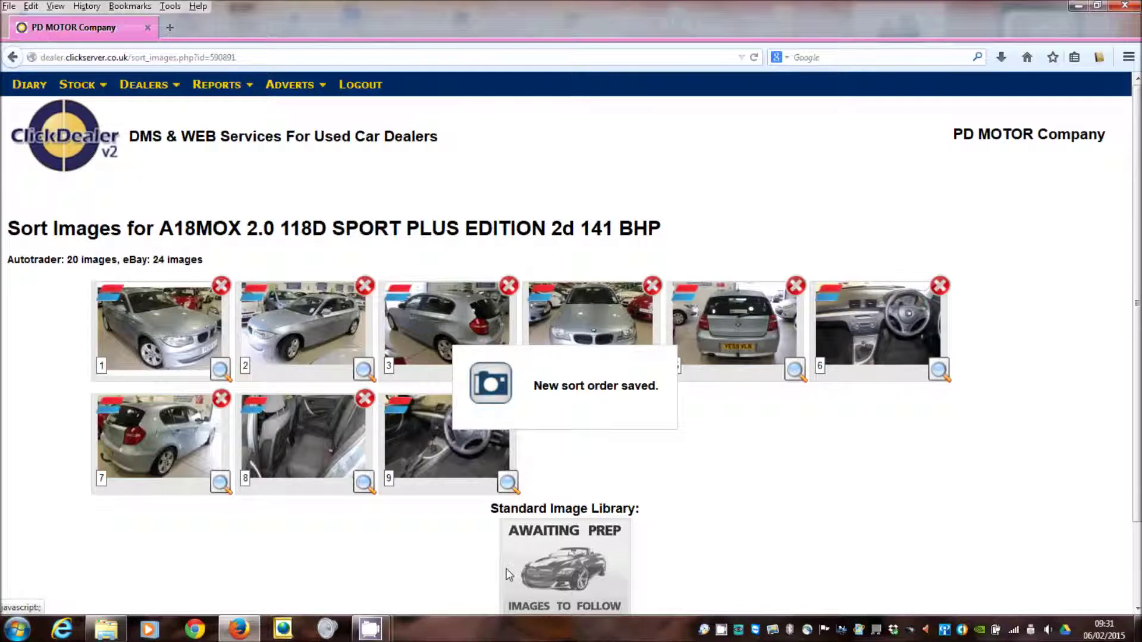
scroll(777, 525, "down", 3)
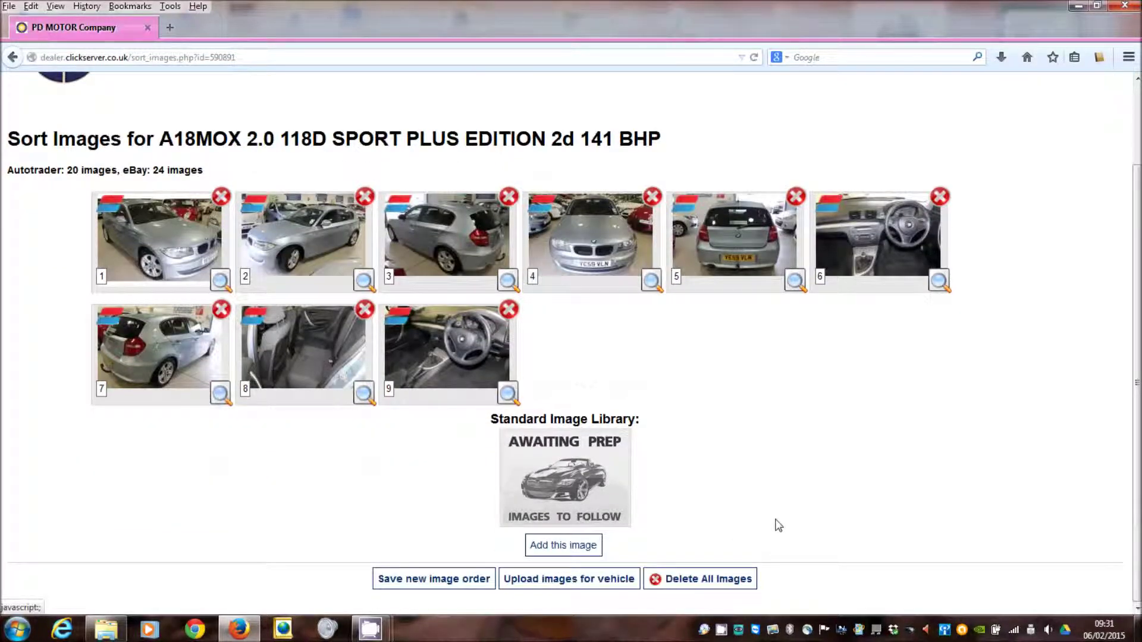
scroll(777, 525, "up", 3)
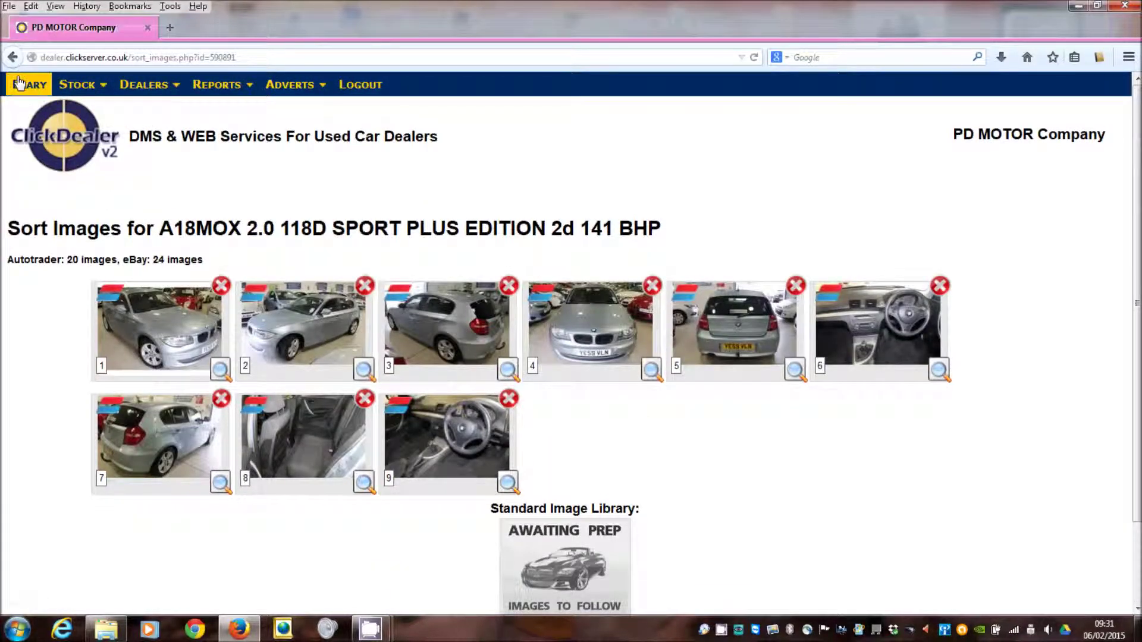
left_click(9, 63)
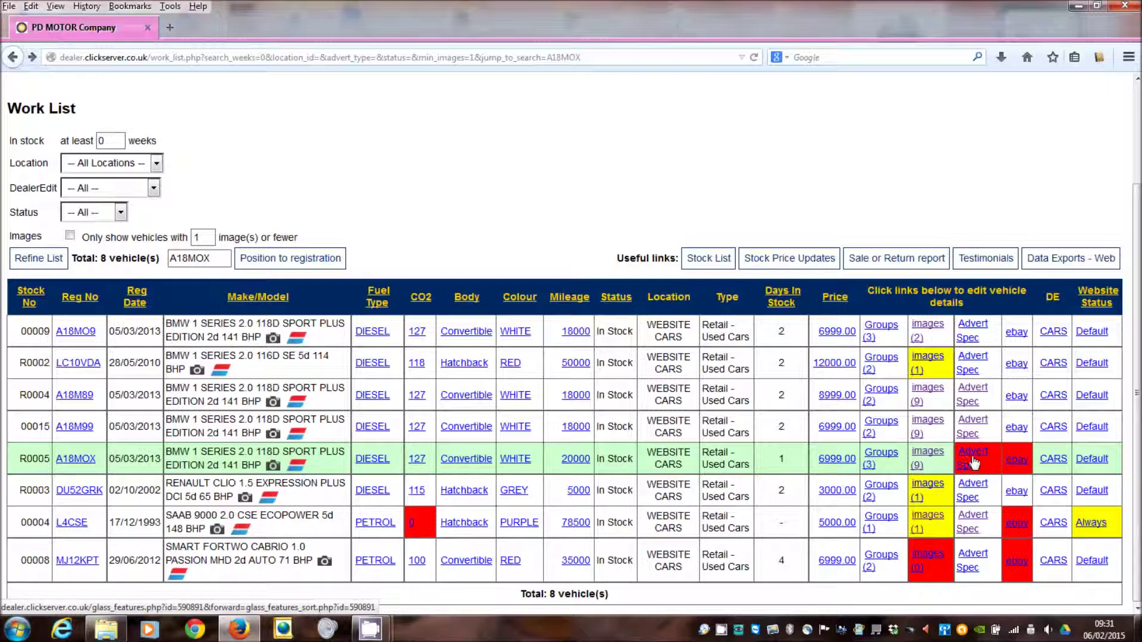
left_click(972, 460)
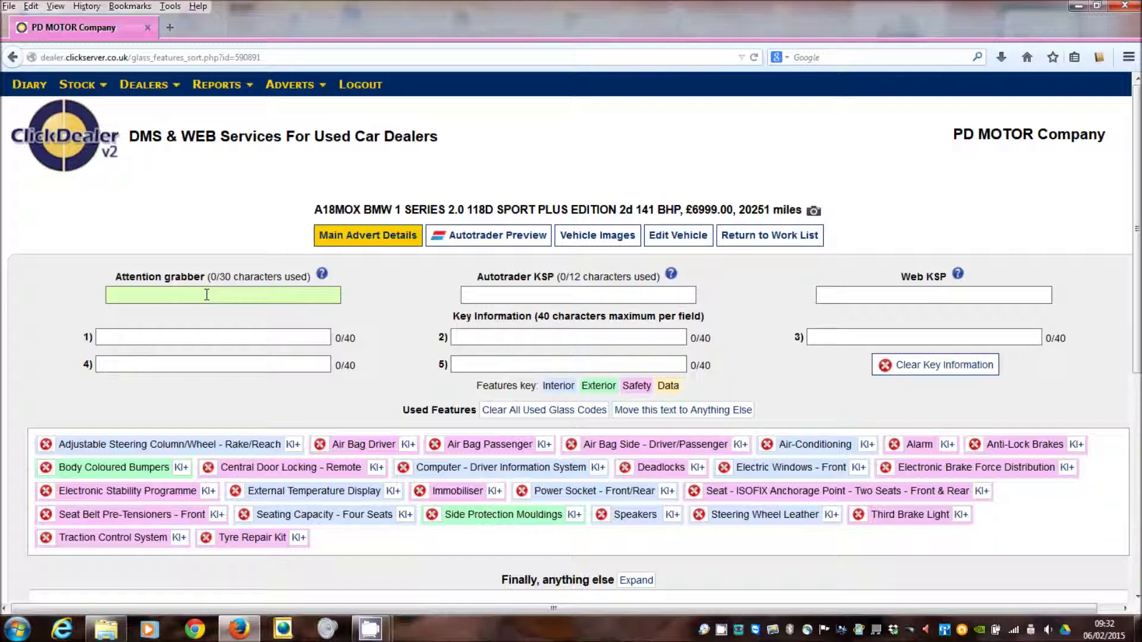
left_click(169, 293)
- Enter 'SAT NAV LEATHER' as the attention grabber and '1 OWNER' as the Autotrader KSP
type("SAT NAV LEATHER")
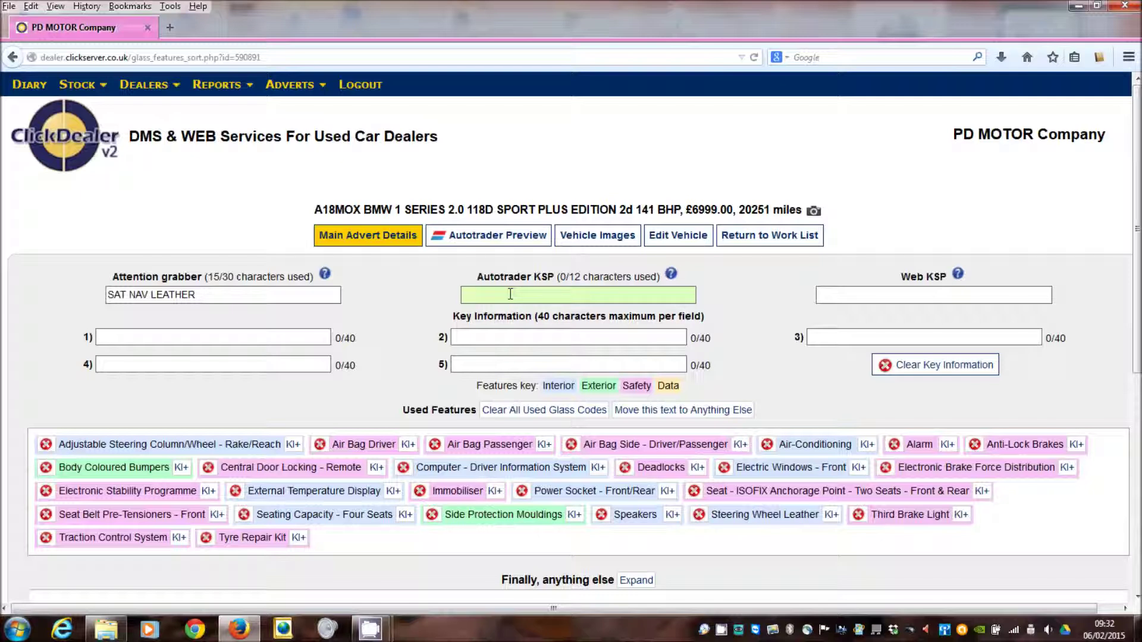
type("1 OWNER")
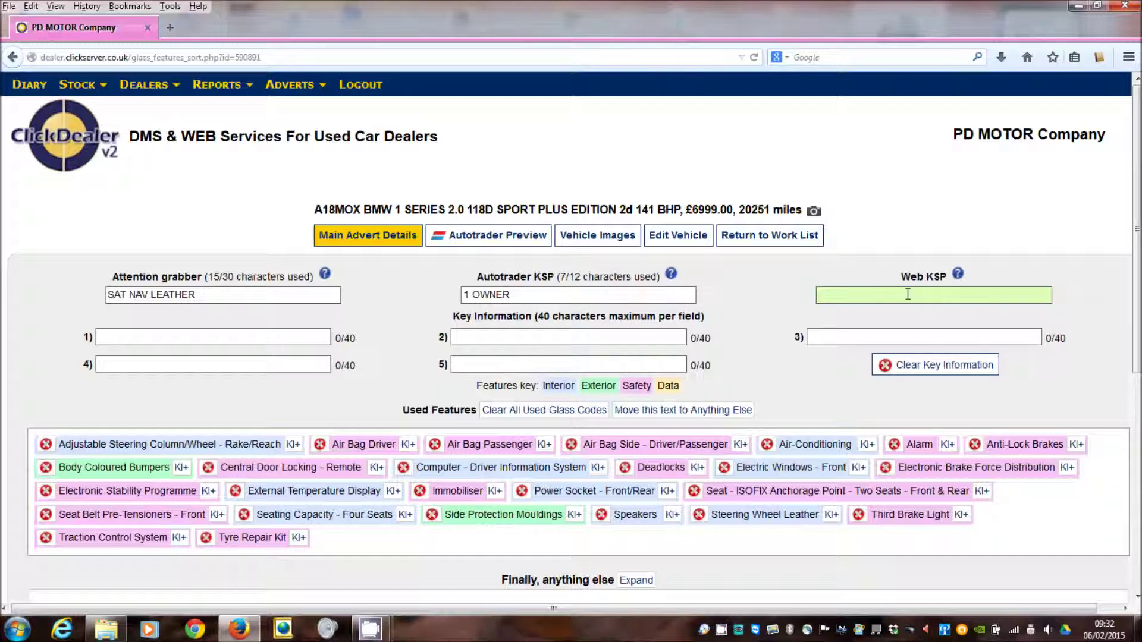
- Copy 'SAT NAV LEATHER' from the attention grabber into the Web KSP field
left_click_drag(196, 294, 90, 297)
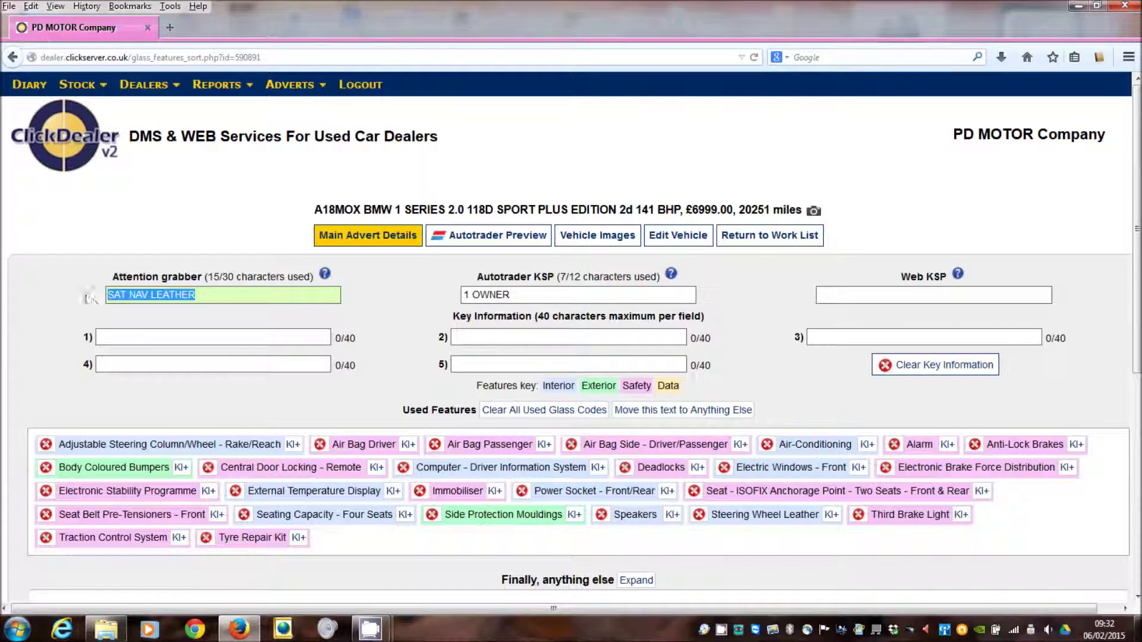
right_click(136, 297)
left_click(184, 344)
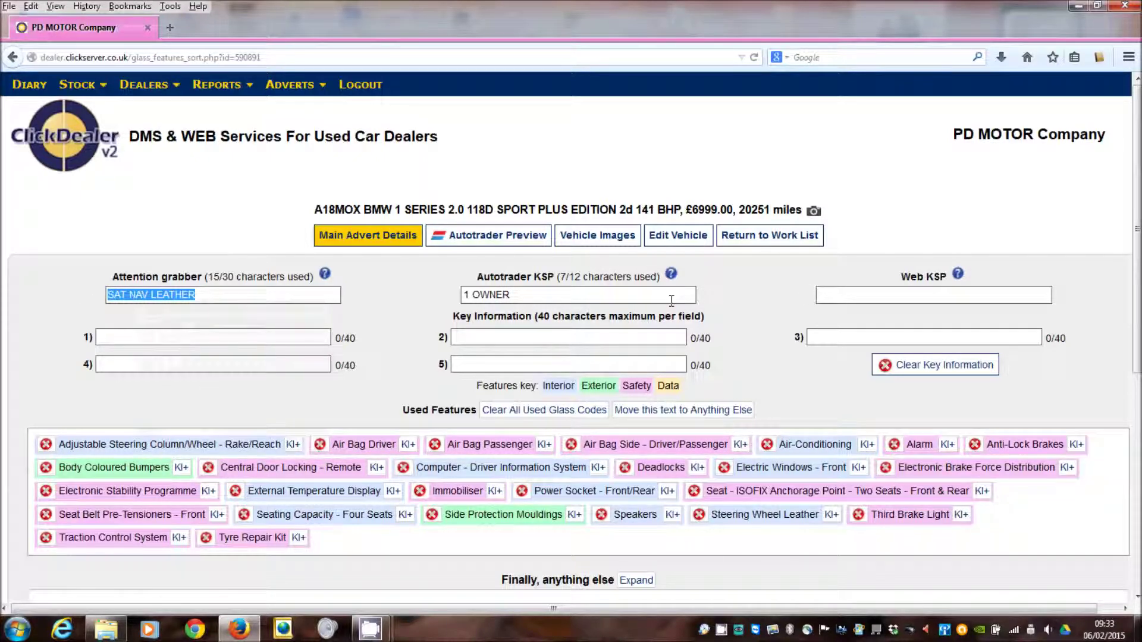
left_click(824, 294)
right_click(843, 297)
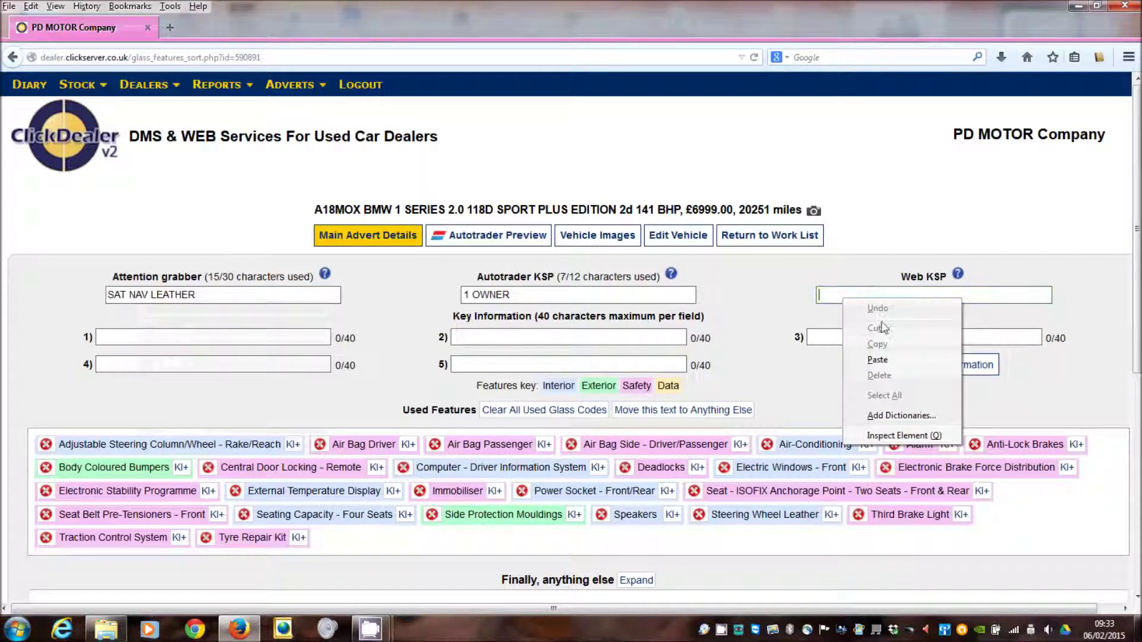
left_click(877, 359)
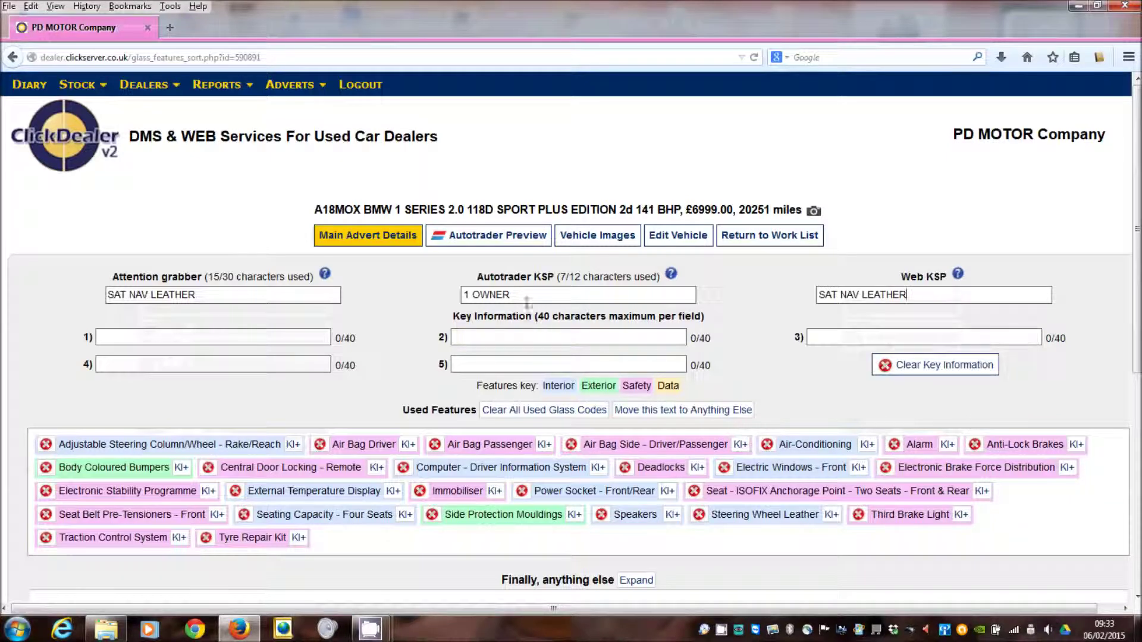
- Append '1 OWNER' from the Autotrader KSP to Web KSP, separated by a space
left_click_drag(513, 296, 463, 295)
right_click(489, 299)
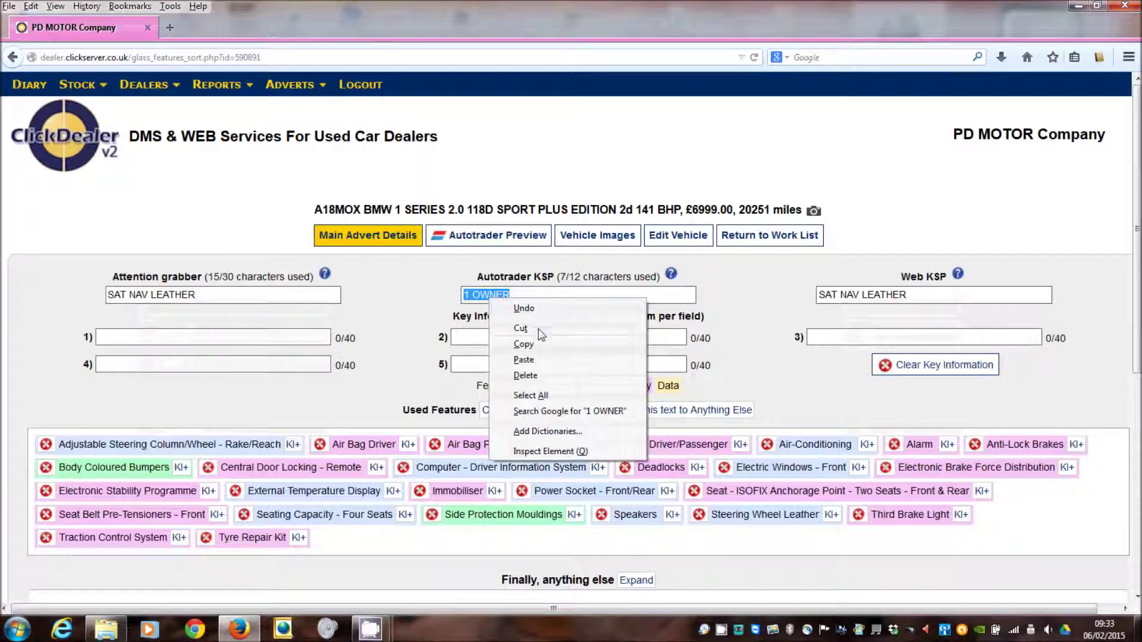
left_click(524, 345)
left_click(941, 295)
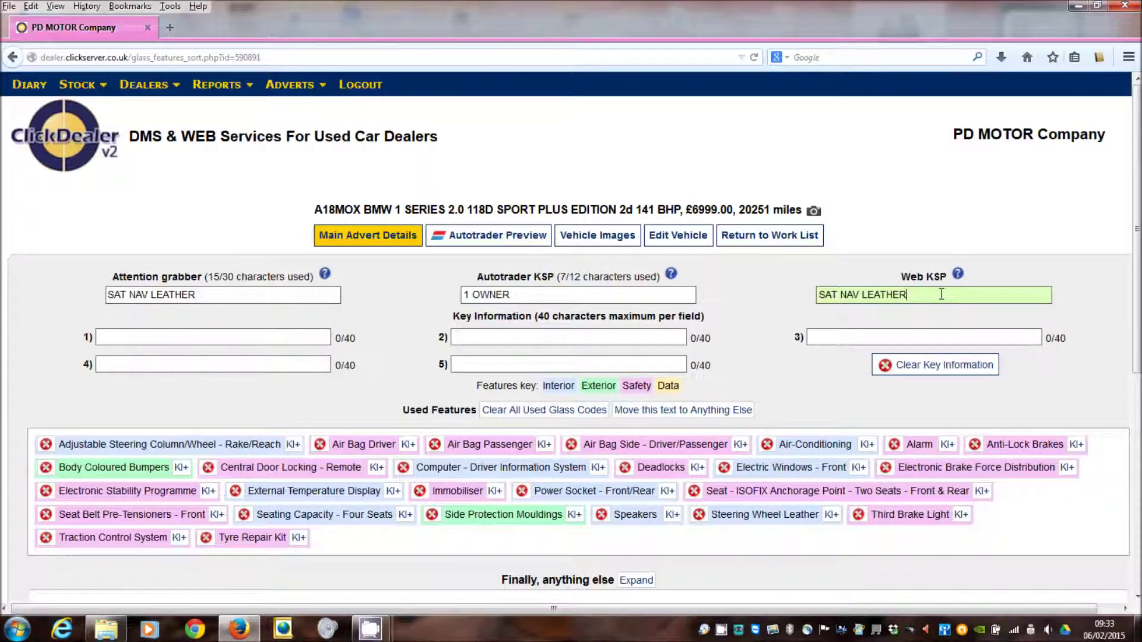
right_click(942, 294)
left_click(958, 353)
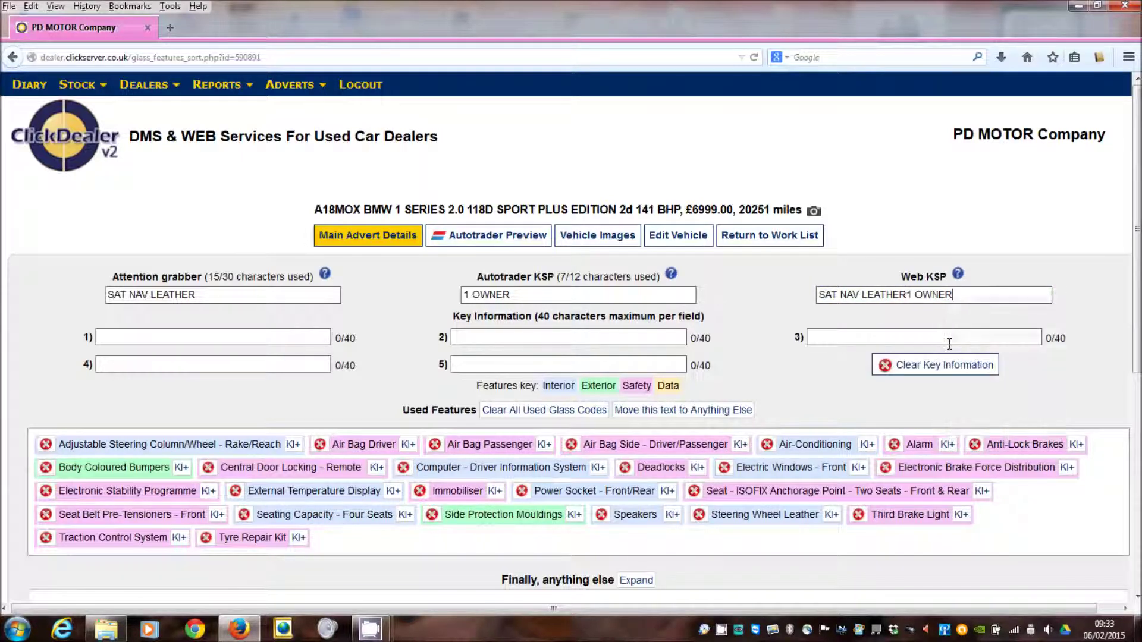
left_click(908, 295)
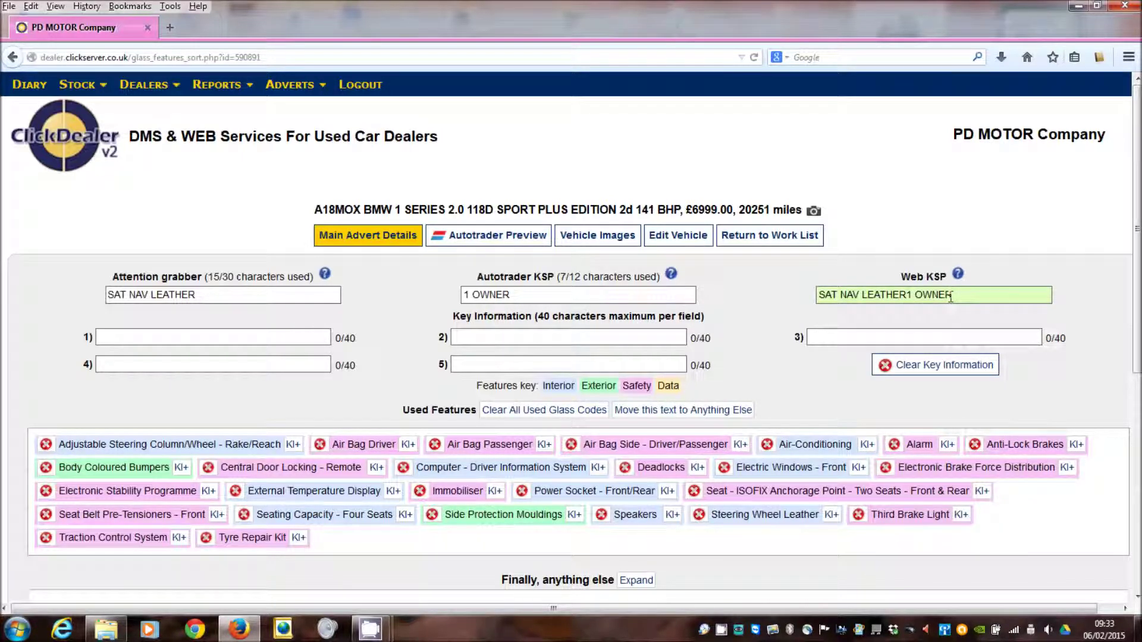
left_click(955, 314)
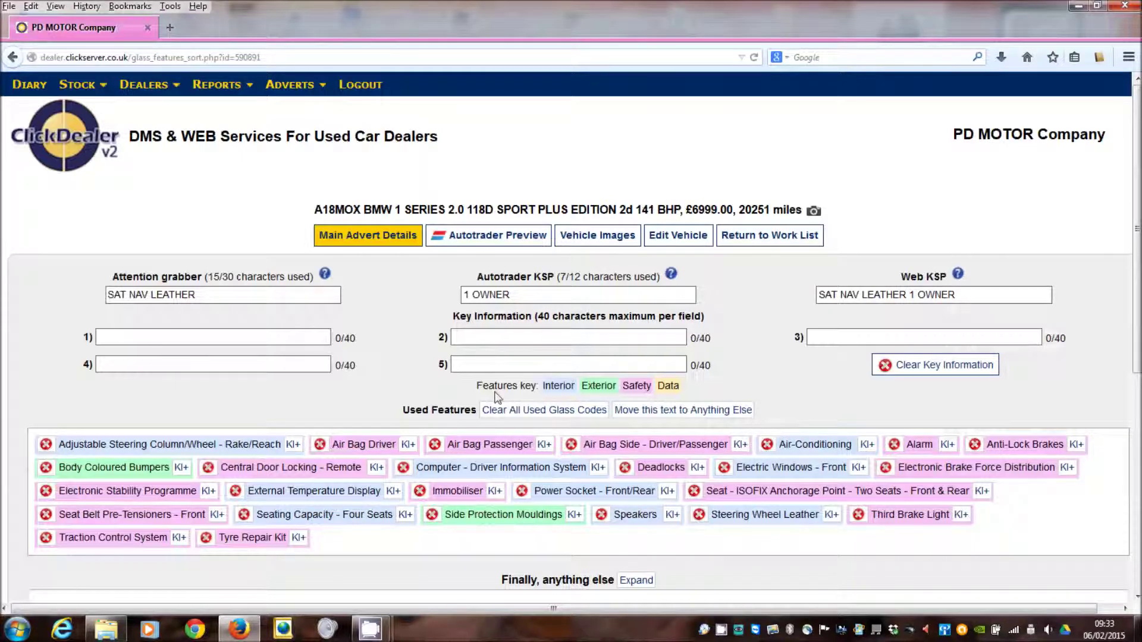
left_click(257, 358)
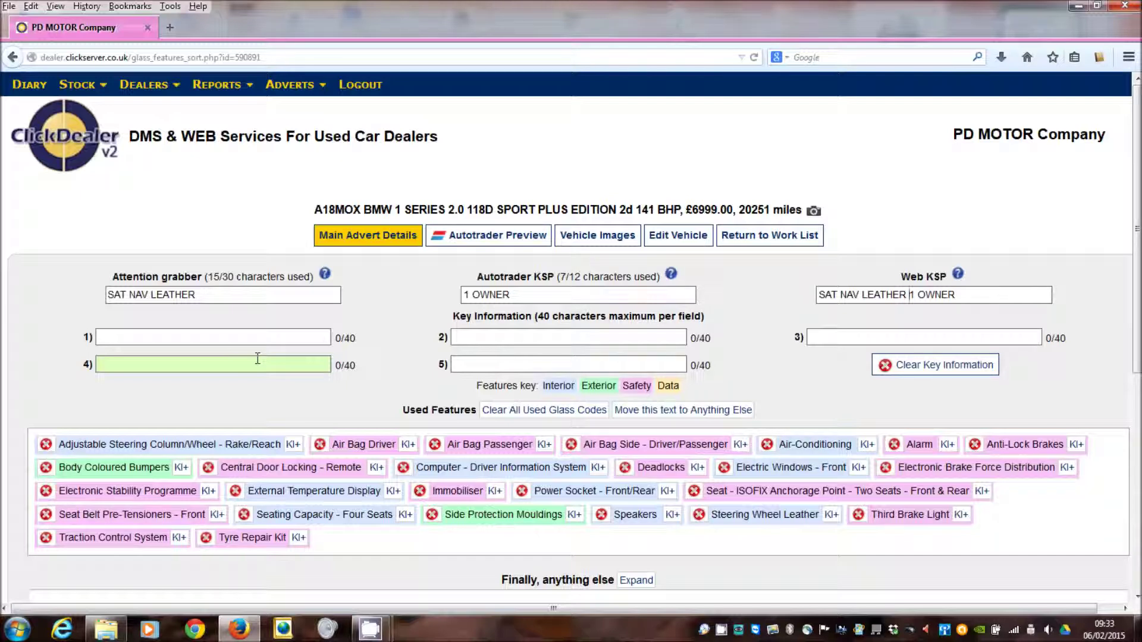
- Fill Key Information lines 1–4 with SAT NAVIGATION, FULL LEATHER, FSH and ALLOY WHEELS
left_click(178, 338)
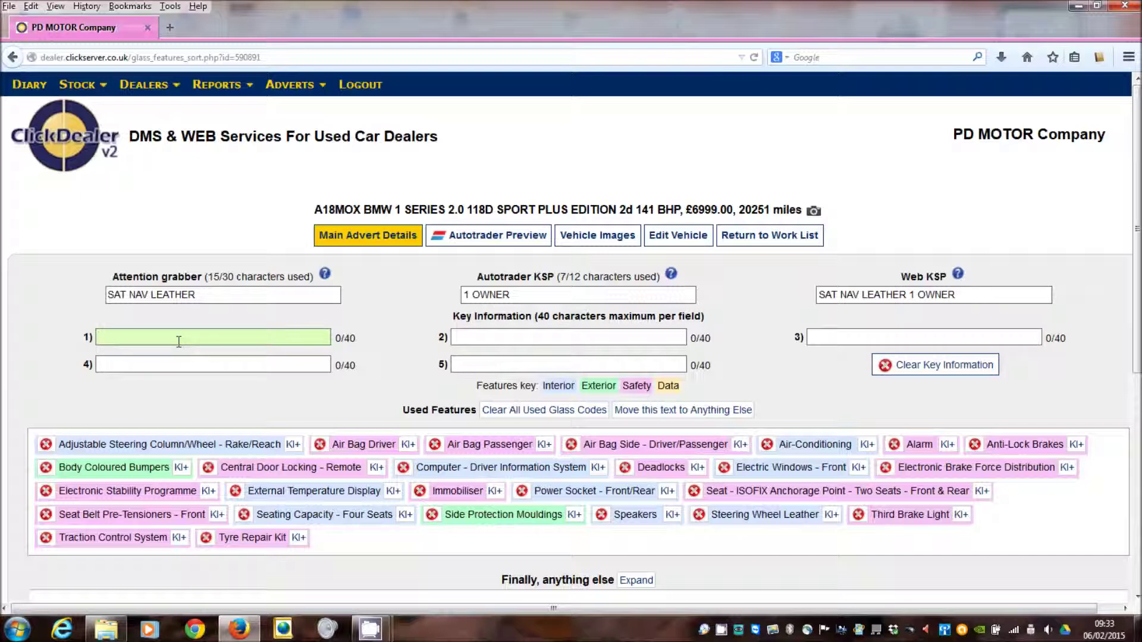
type("SAT NAVIGATION")
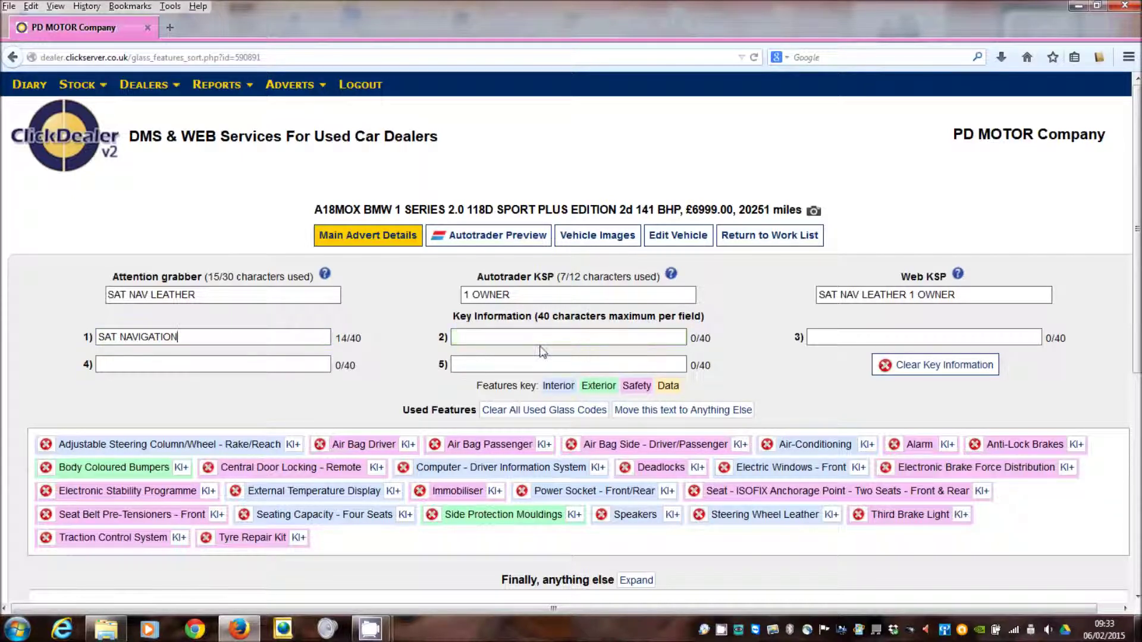
left_click(507, 340)
type("FULL")
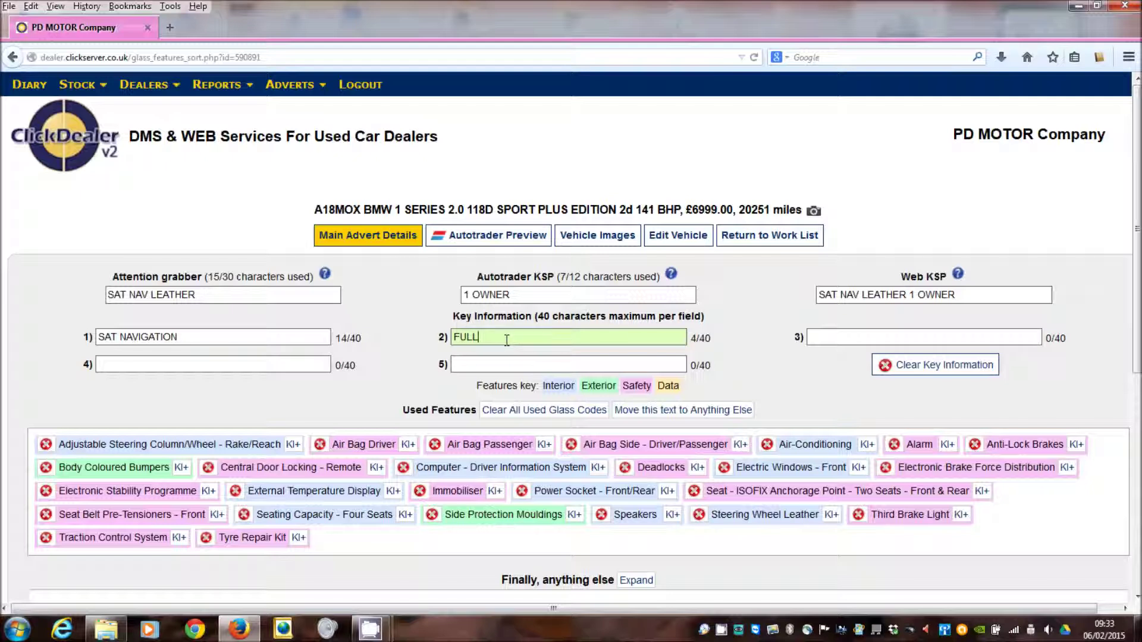
type(" LEATHER")
left_click(919, 338)
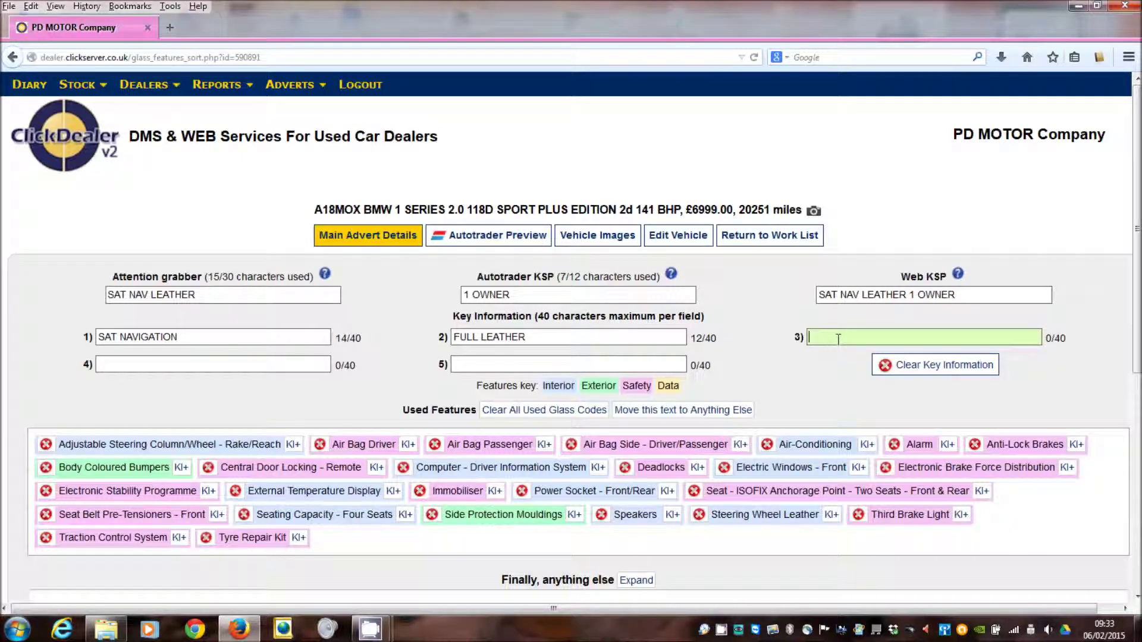
type("FSH")
left_click(163, 368)
type("ALLOY WHEELS")
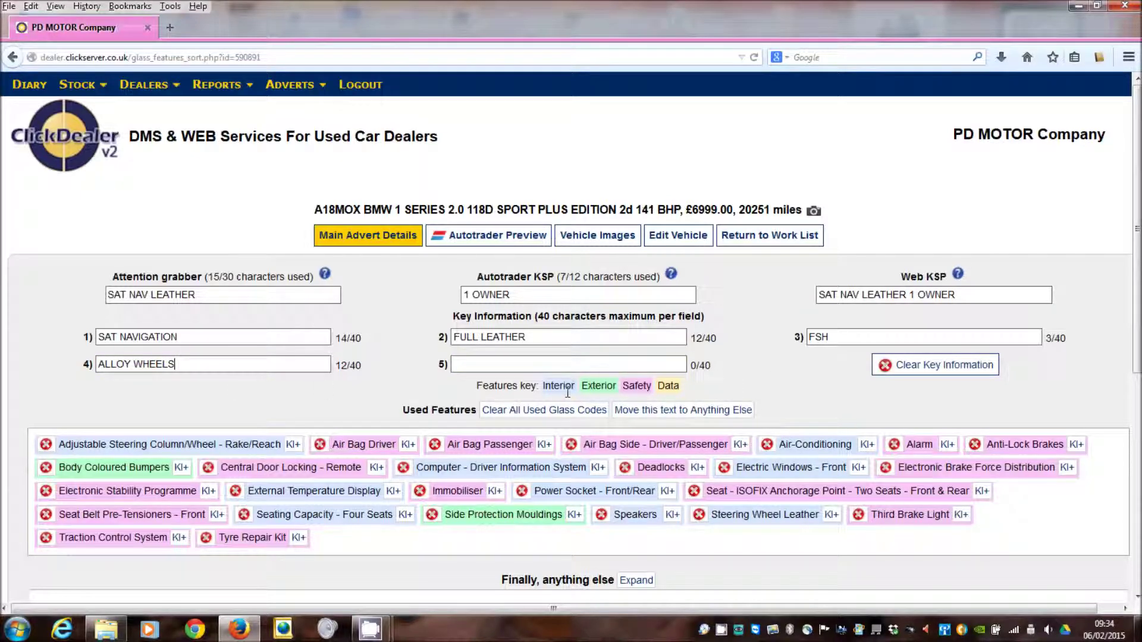
- Clear all used glass codes, then show the available features and use all of them
scroll(636, 436, "down", 5)
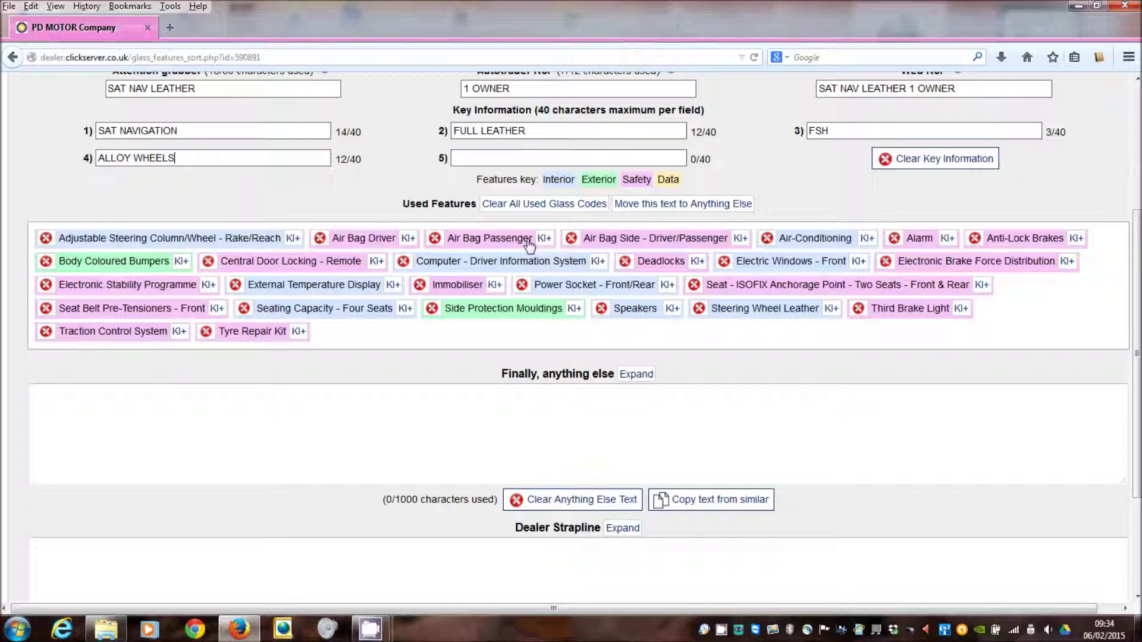
left_click(538, 205)
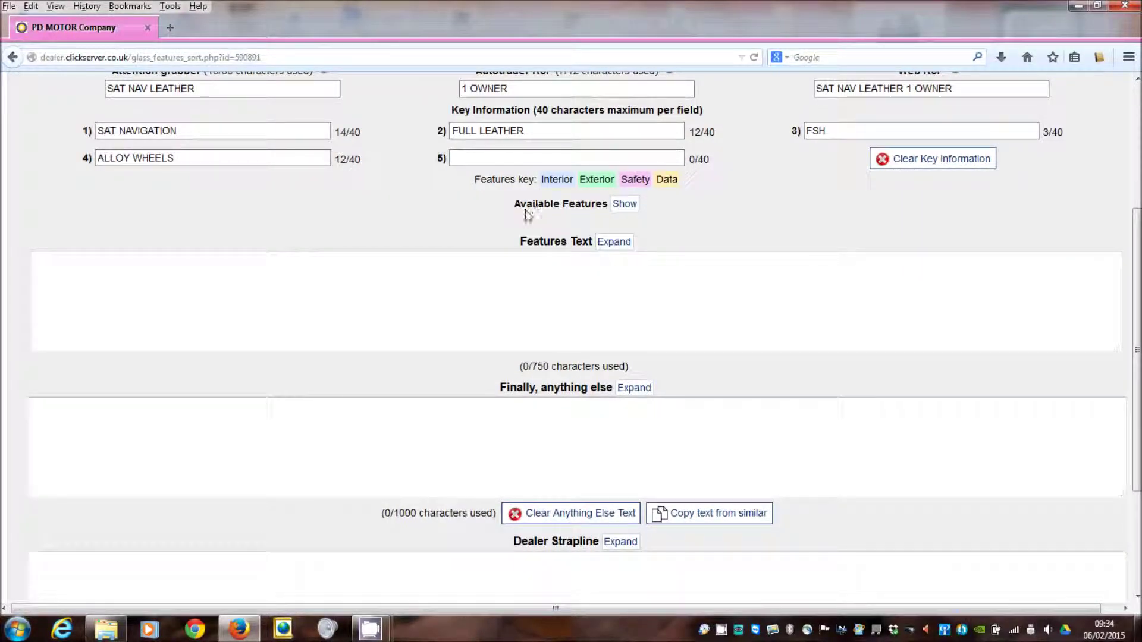
left_click(617, 207)
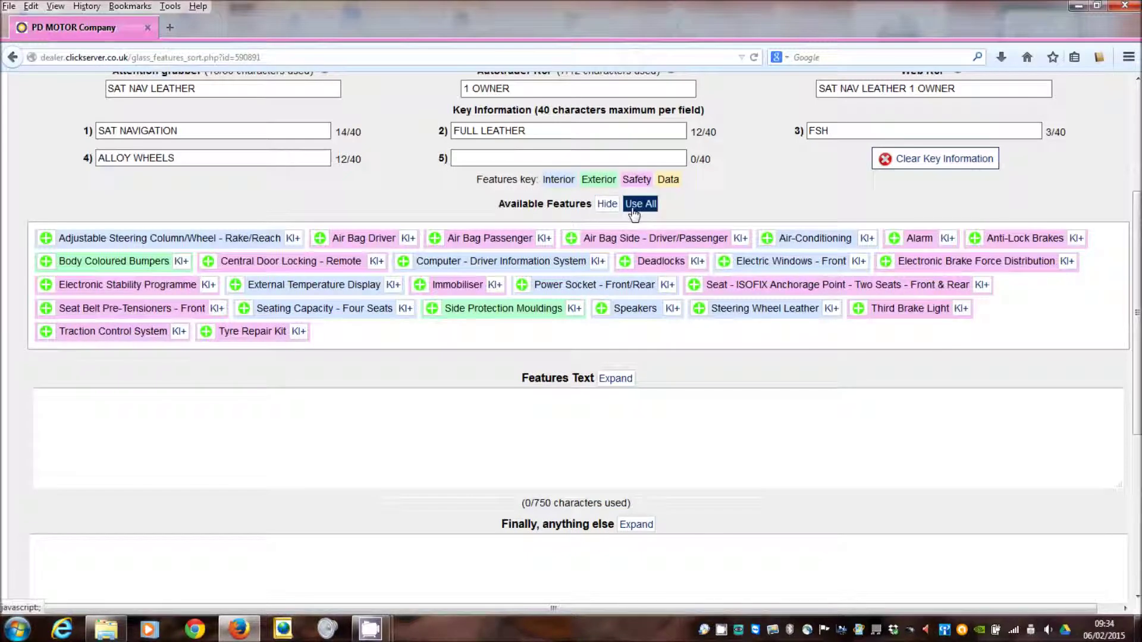
left_click(638, 210)
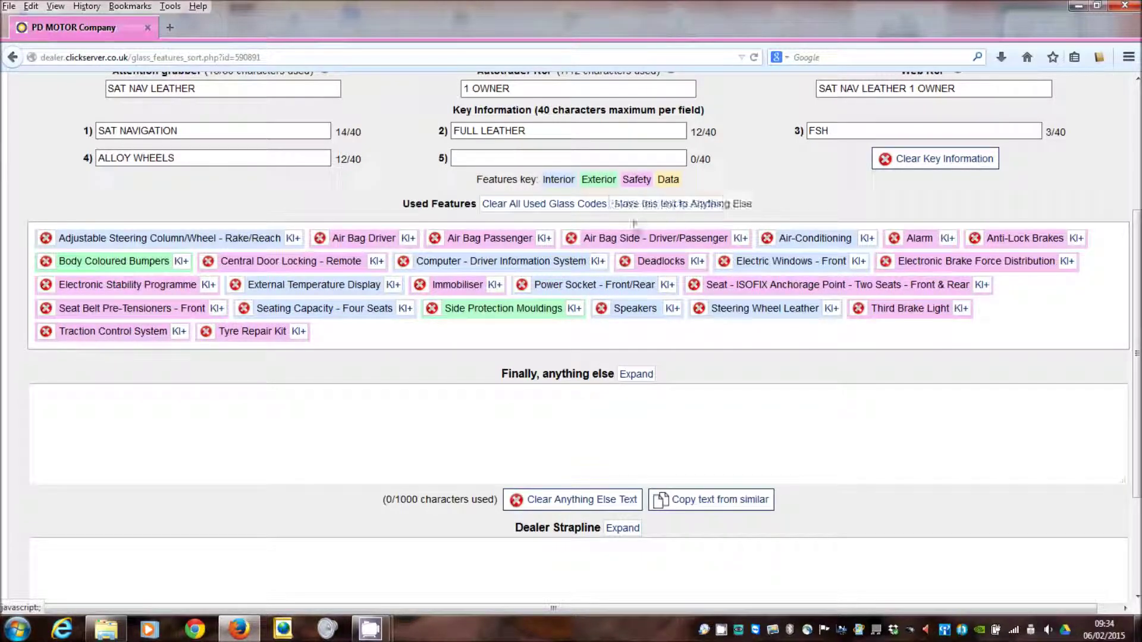
left_click(600, 433)
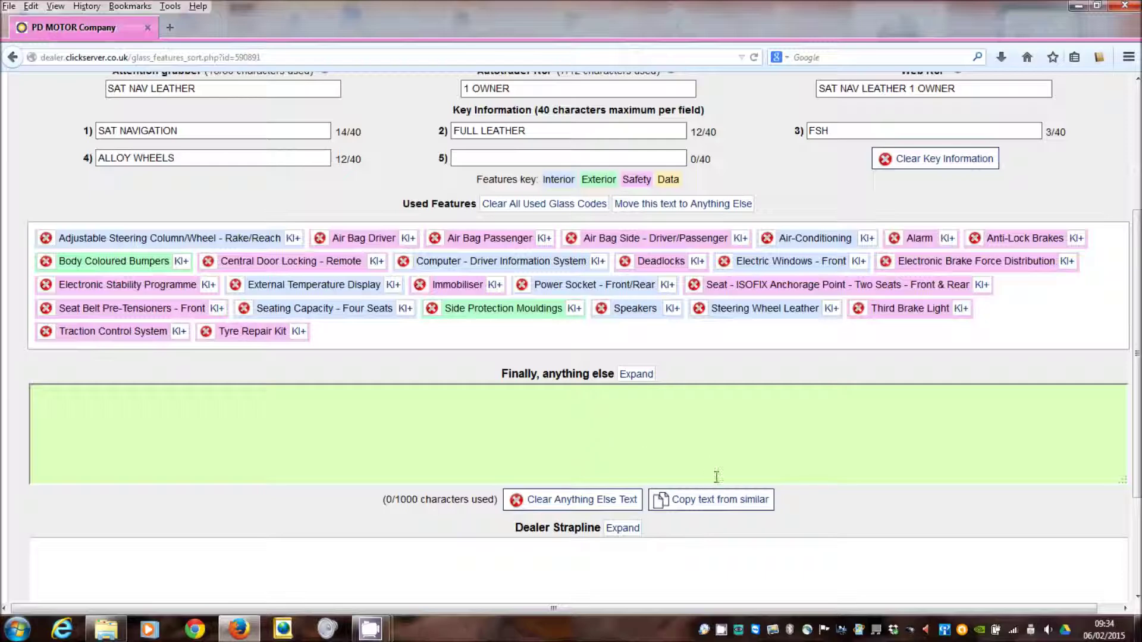
scroll(996, 471, "down", 3)
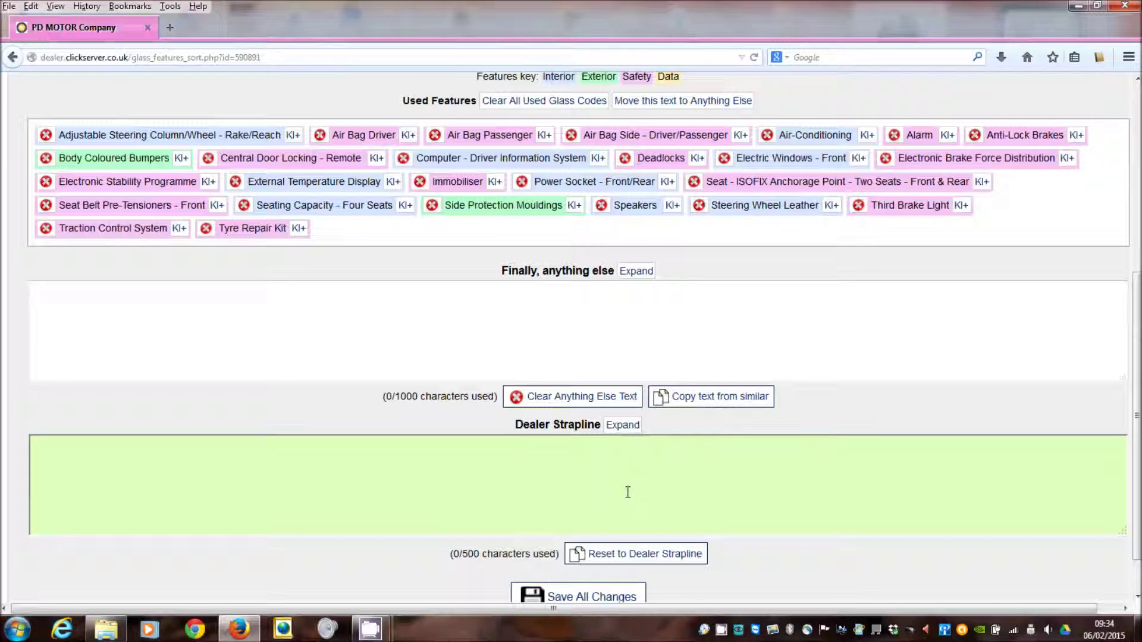
scroll(627, 492, "down", 1)
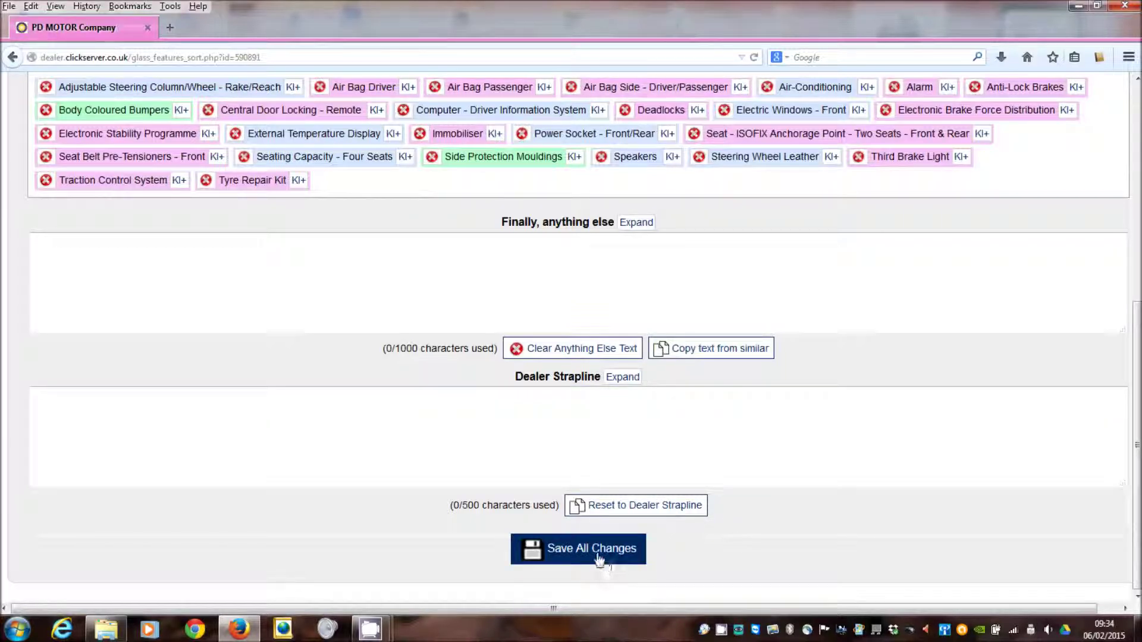
- Save all advert changes and open the Autotrader preview showing the BMW at £6,999
left_click(598, 557)
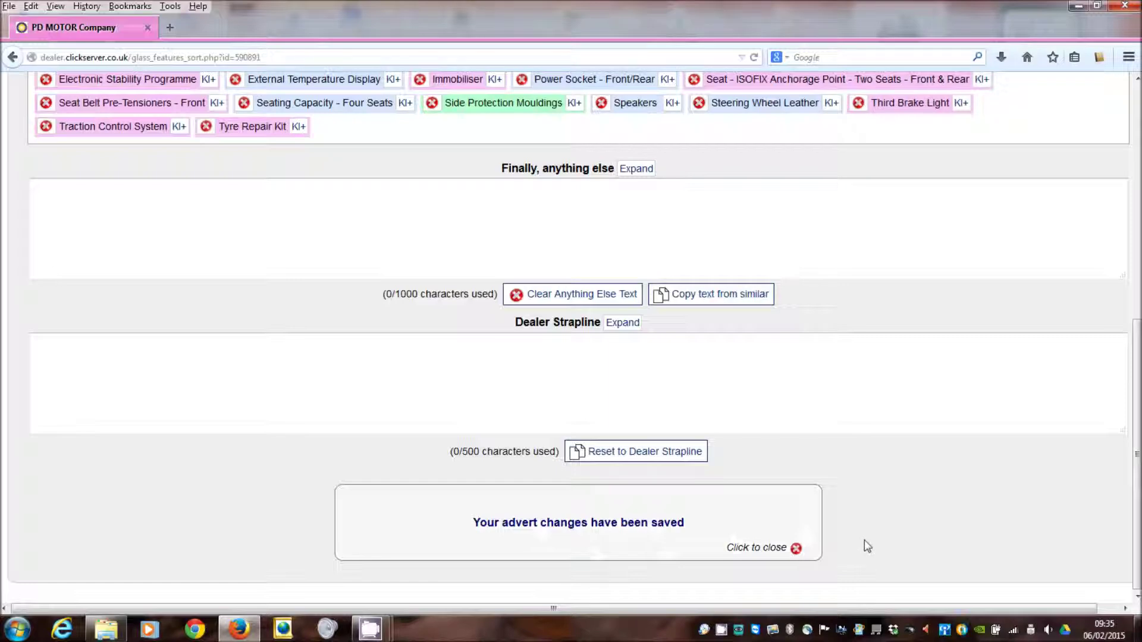
scroll(848, 533, "up", 8)
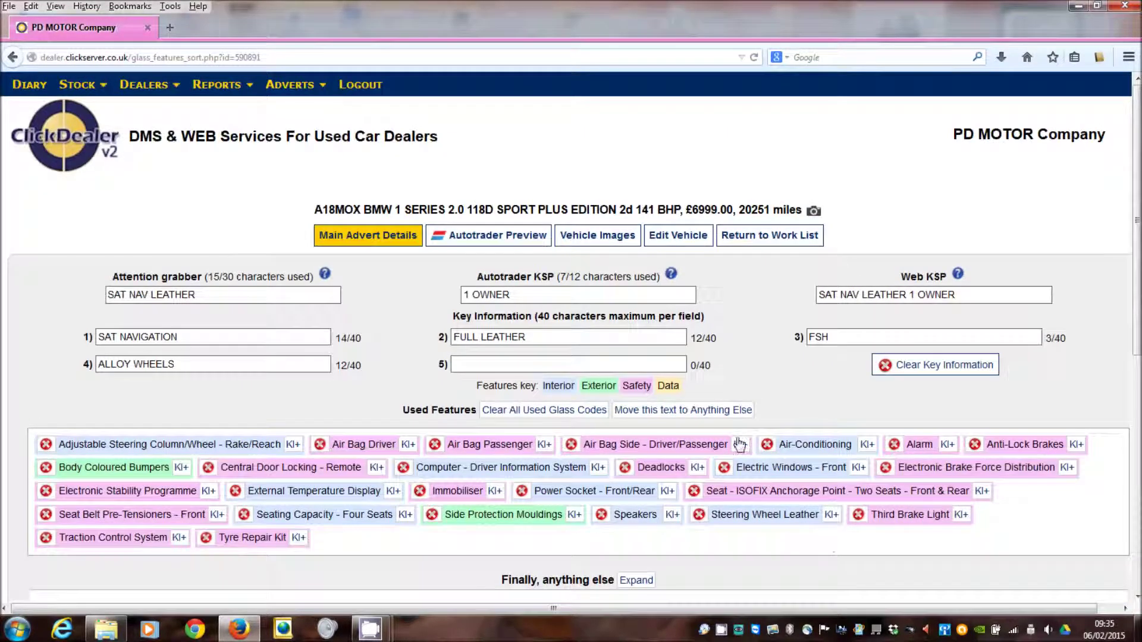
left_click(485, 238)
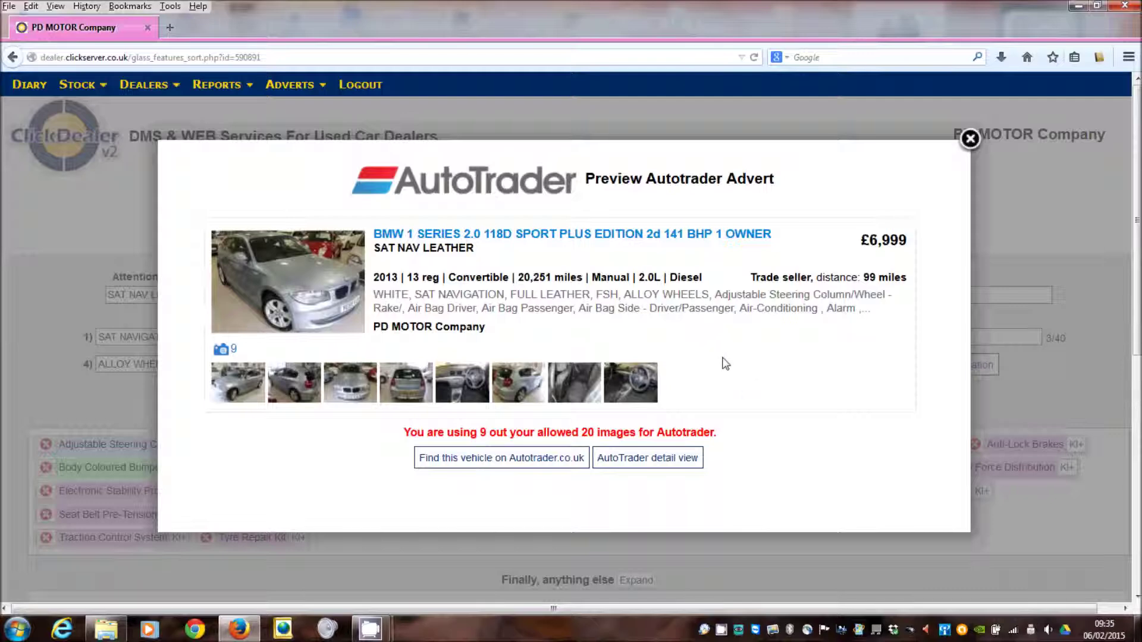
- Look through the AutoTrader detail view's key facts, then close the preview
left_click(645, 459)
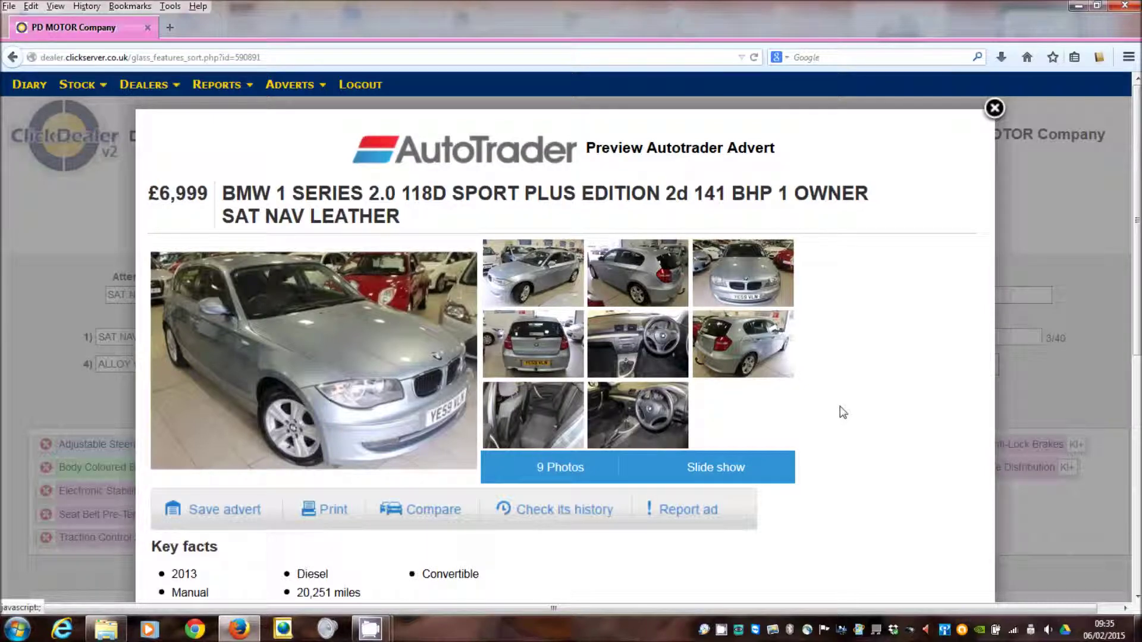
scroll(843, 412, "down", 5)
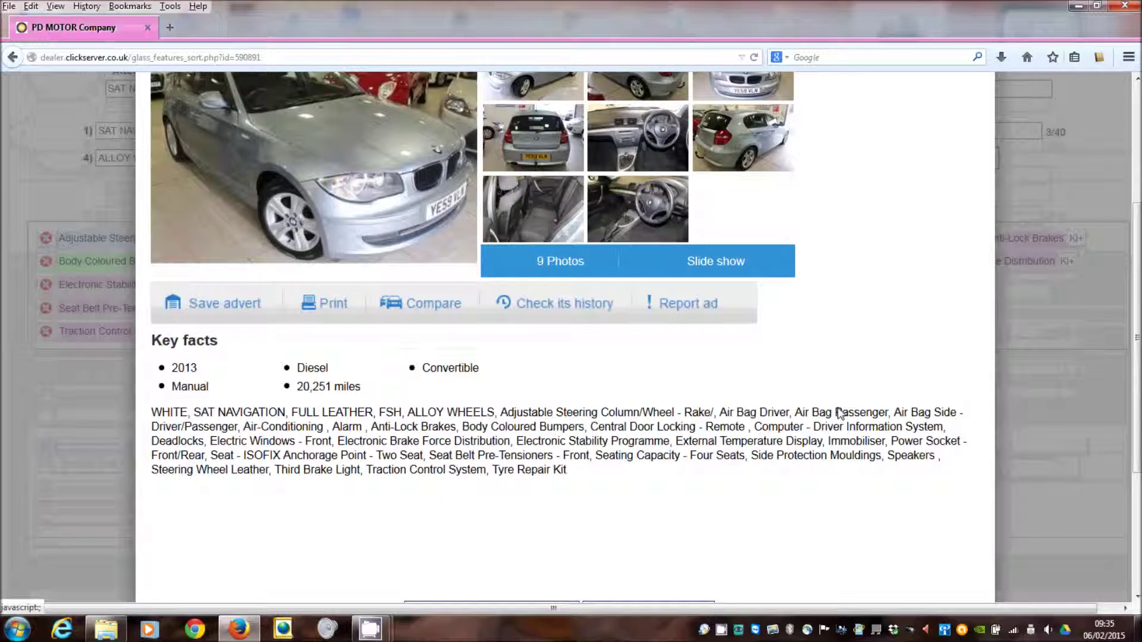
scroll(838, 411, "up", 5)
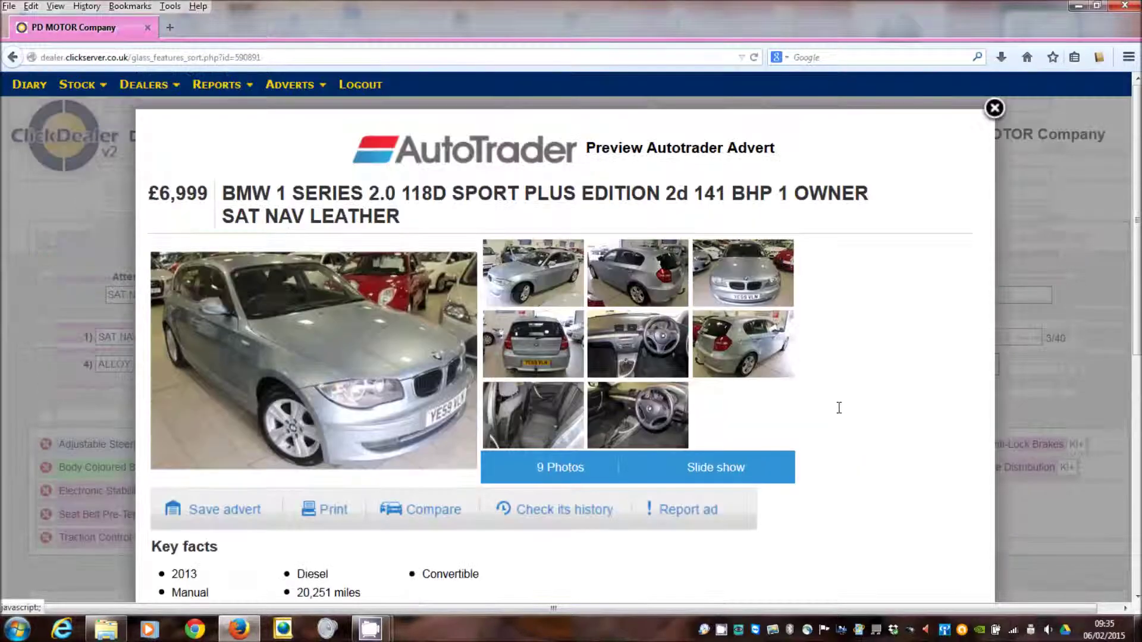
left_click(994, 109)
left_click(898, 294)
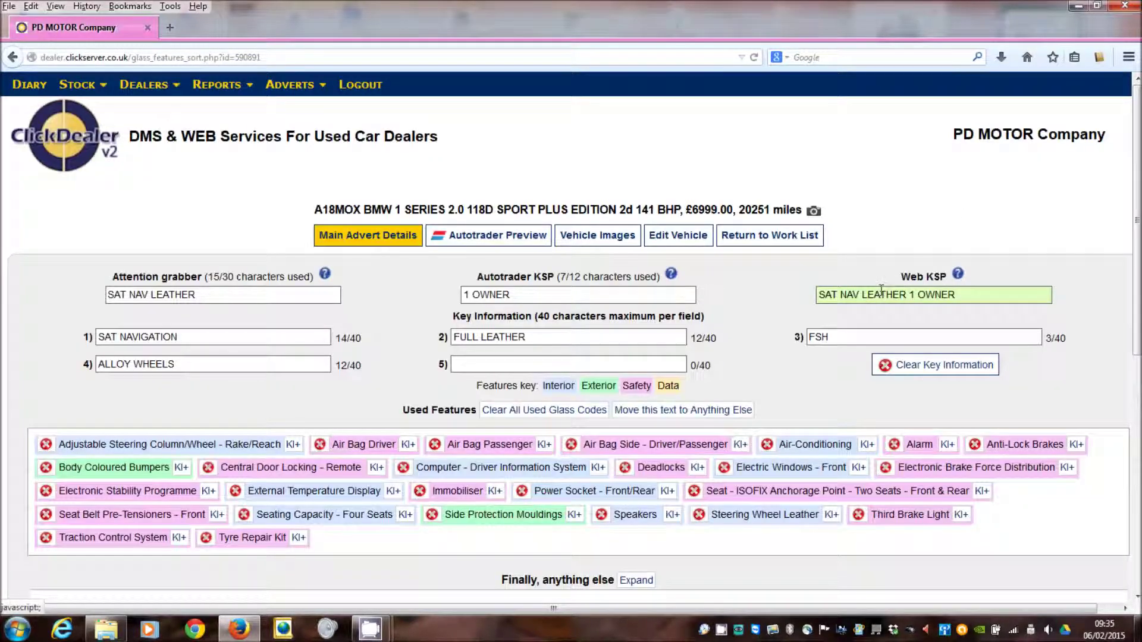
- Return to the Work List and open the A18MOX row's eBay advert window
left_click(769, 236)
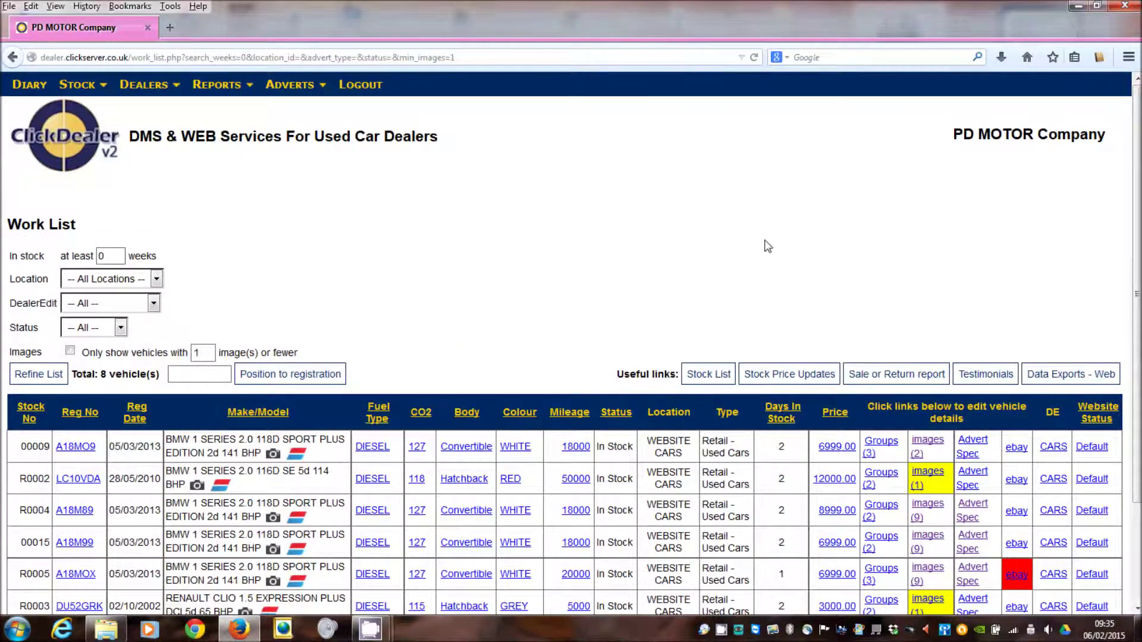
scroll(766, 243, "down", 3)
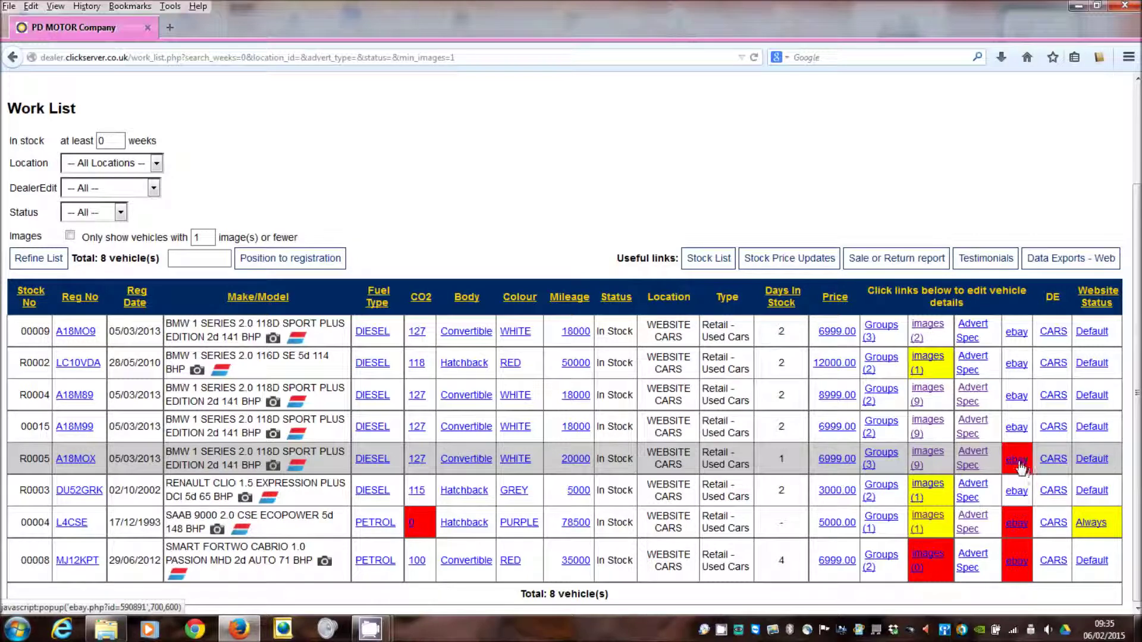
left_click(1017, 461)
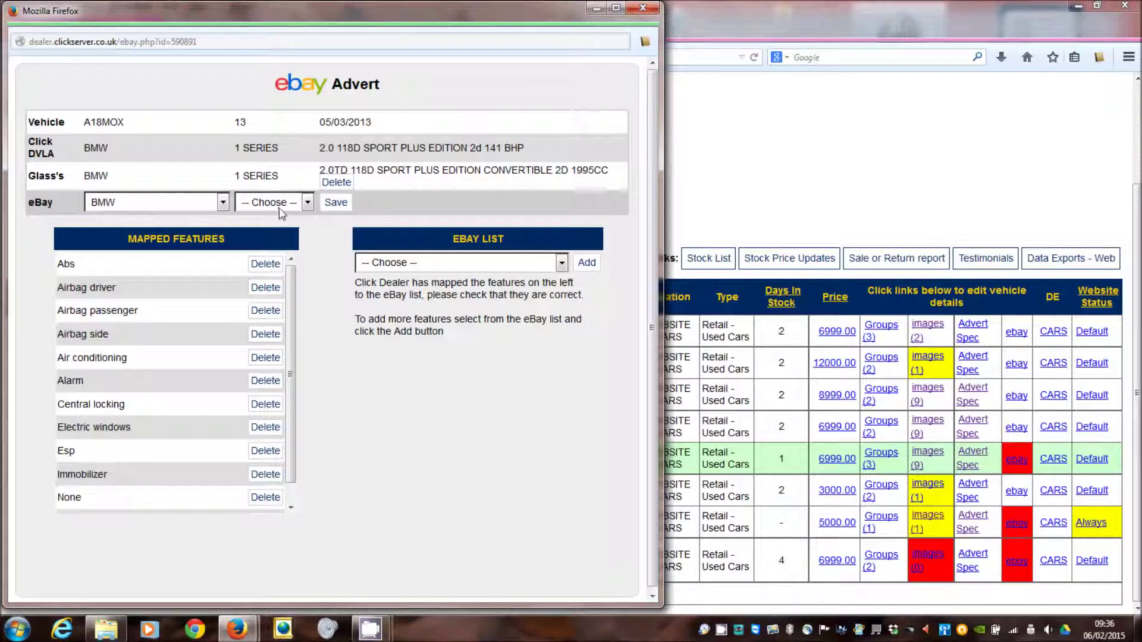
left_click(304, 204)
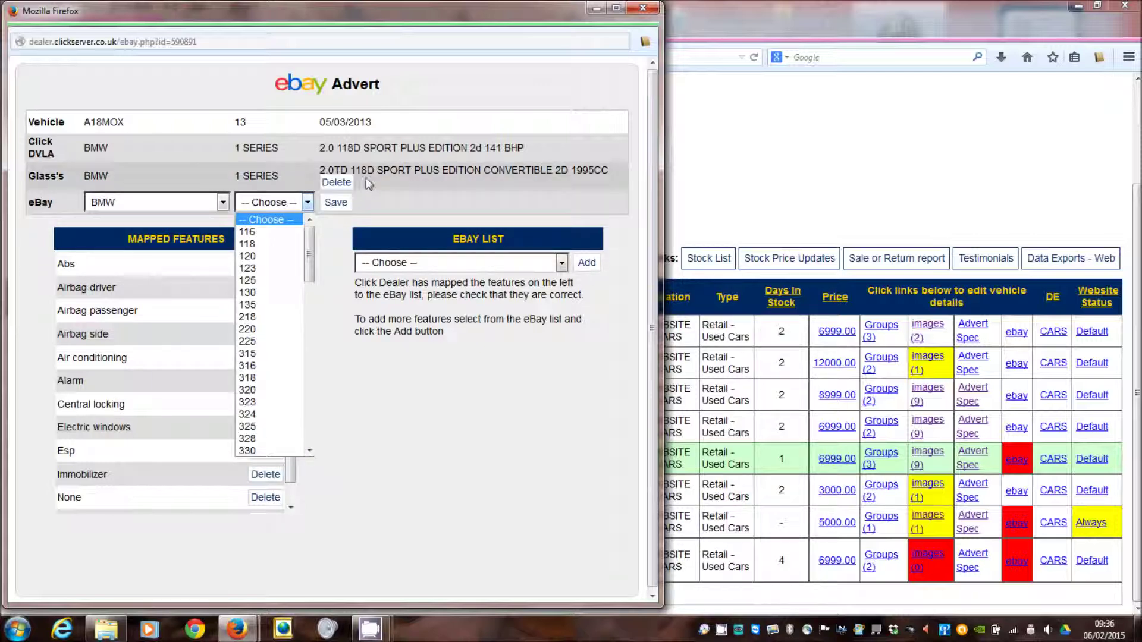
- Save eBay model 118 and a title ending '2 DOOR DIESEL SILVER', then save the subtitle
left_click(278, 243)
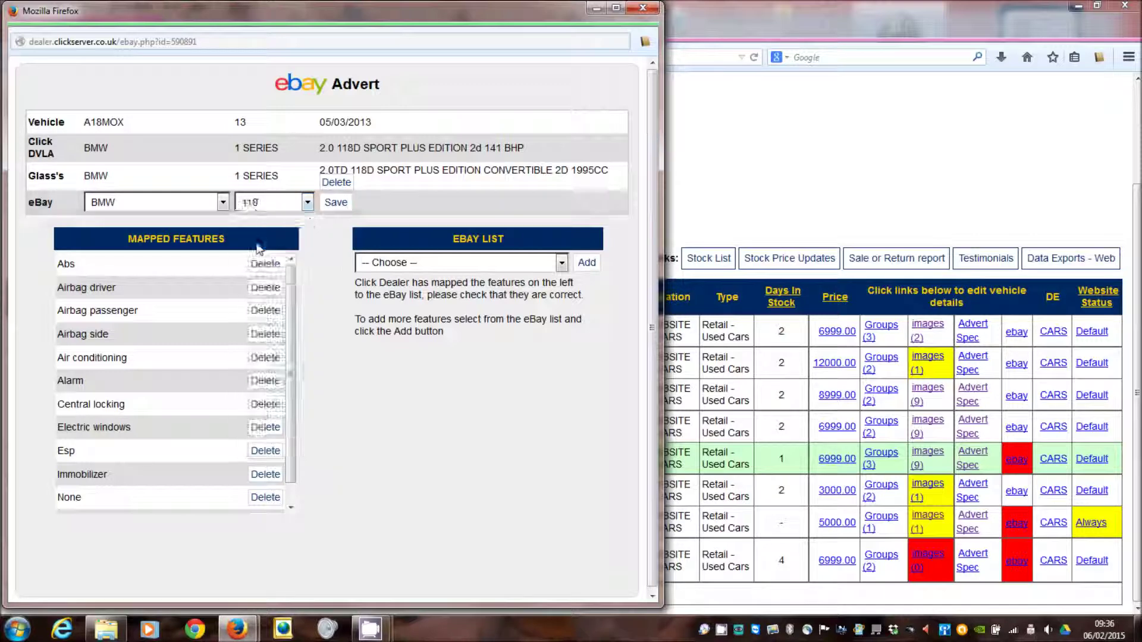
left_click(336, 203)
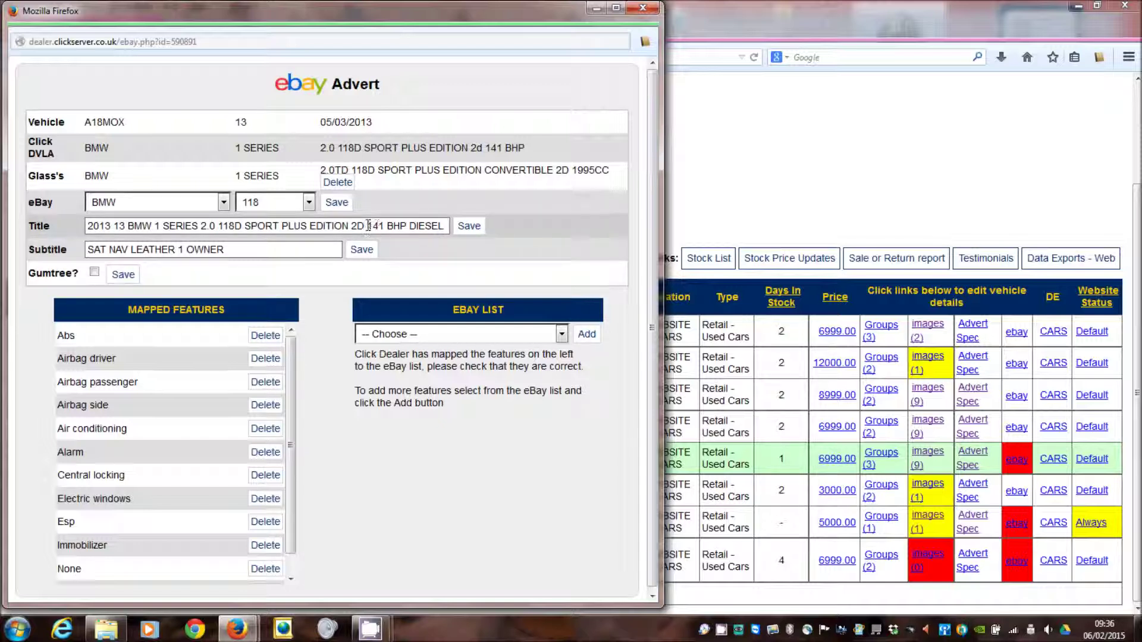
left_click_drag(367, 225, 406, 226)
key("BackSpace")
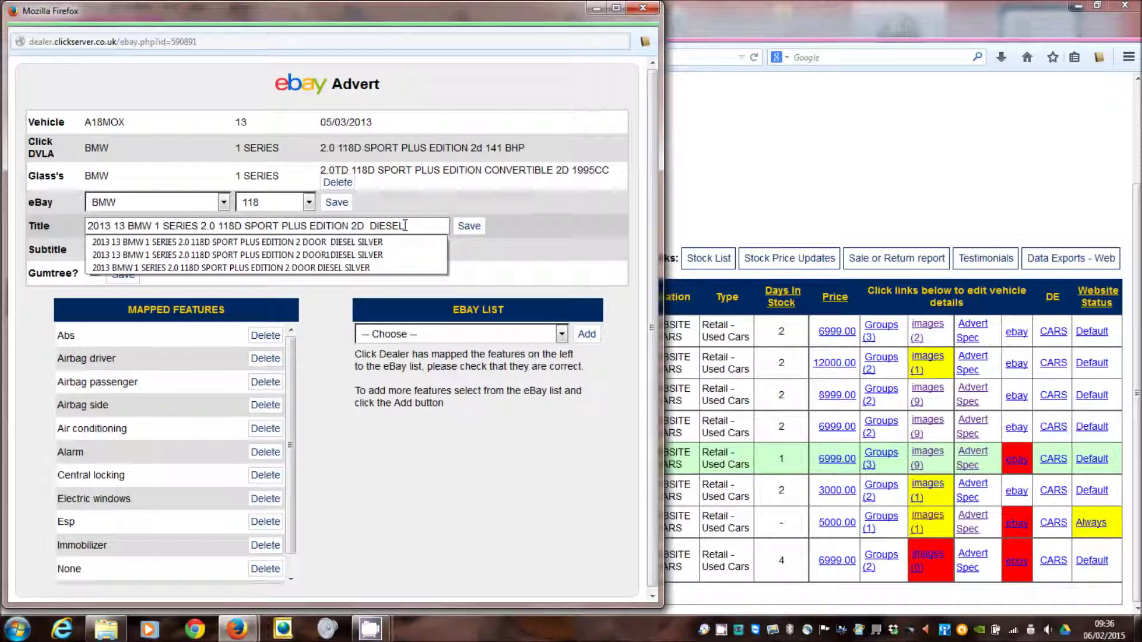
key("BackSpace")
key("BackSpace")
type("DOOR")
left_click(434, 224)
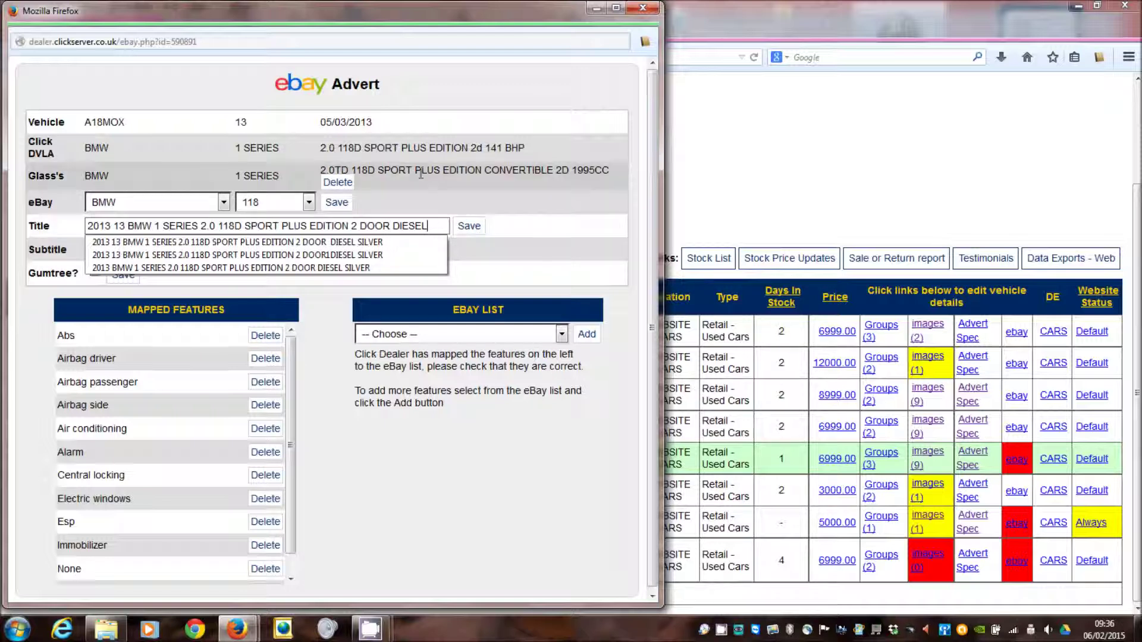
type("SILVER")
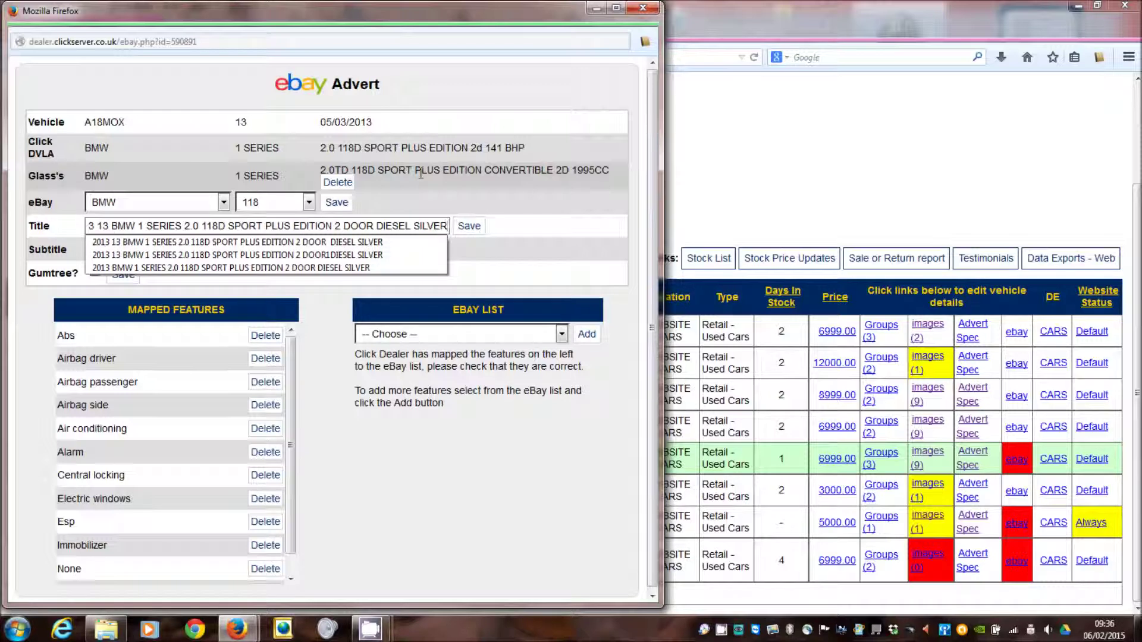
left_click(469, 226)
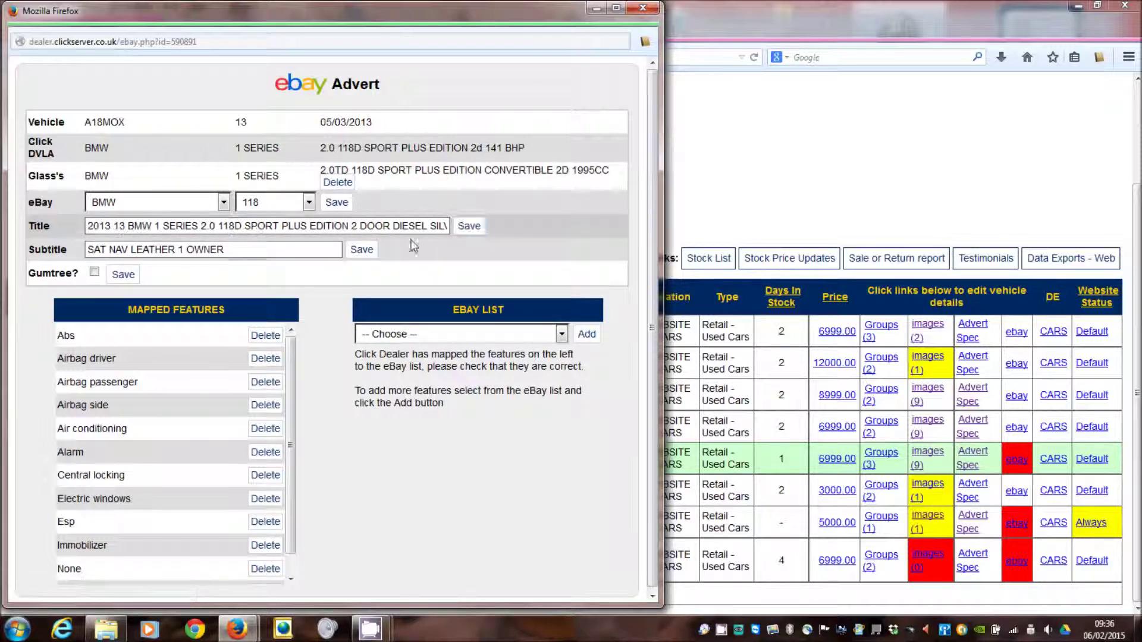
left_click(362, 249)
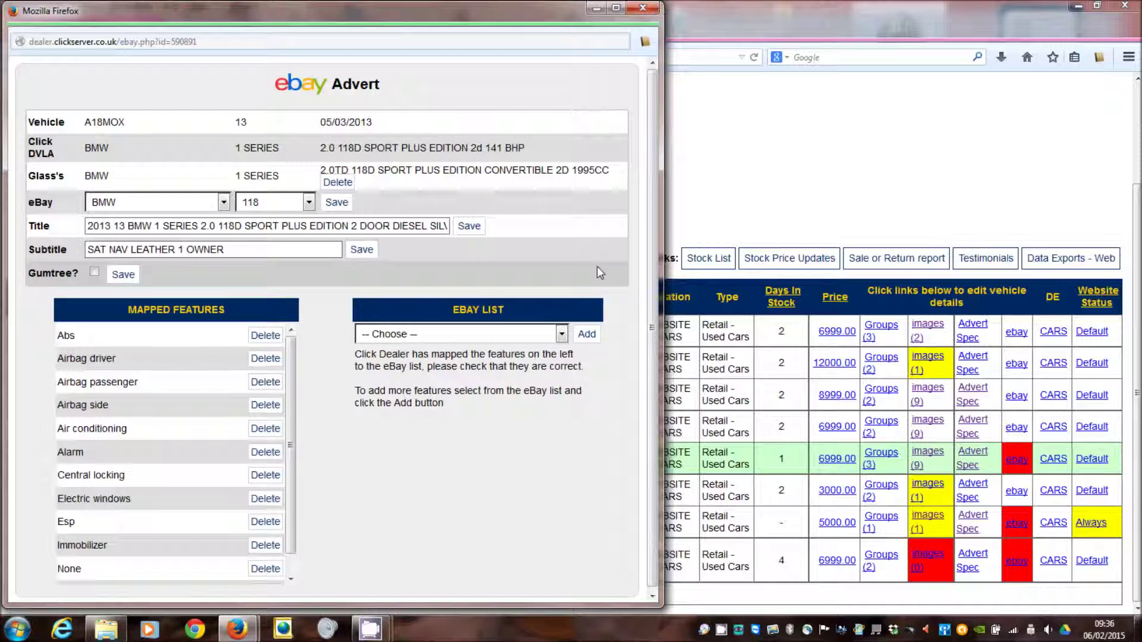
- Close the eBay window and save the A18MOX dealer edit category as LCV (COMM)
left_click(640, 12)
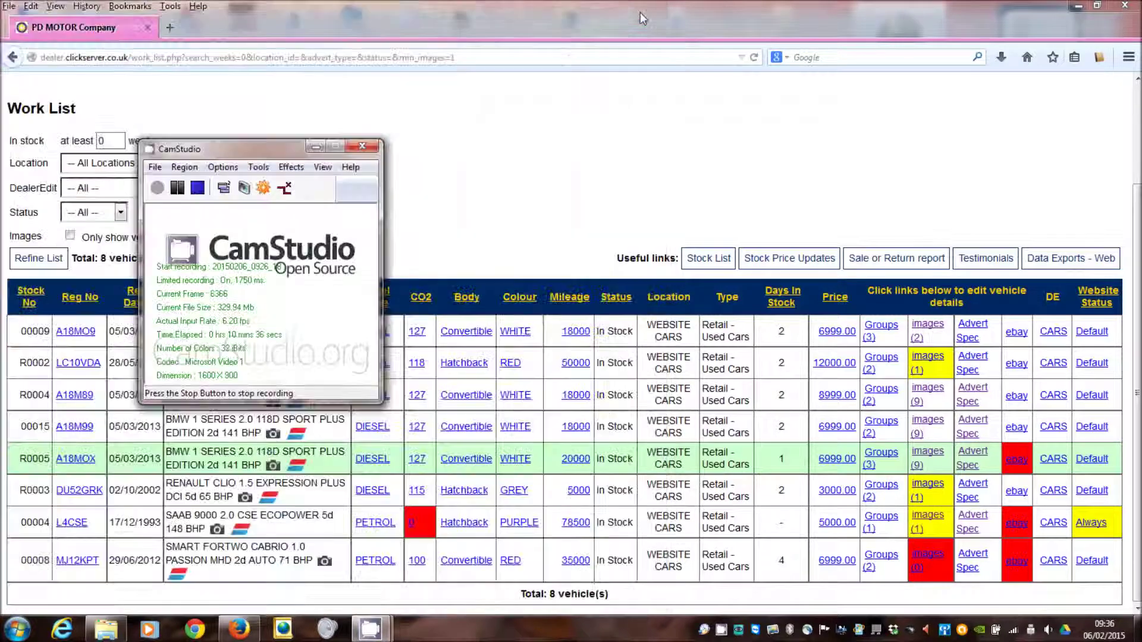
left_click(564, 143)
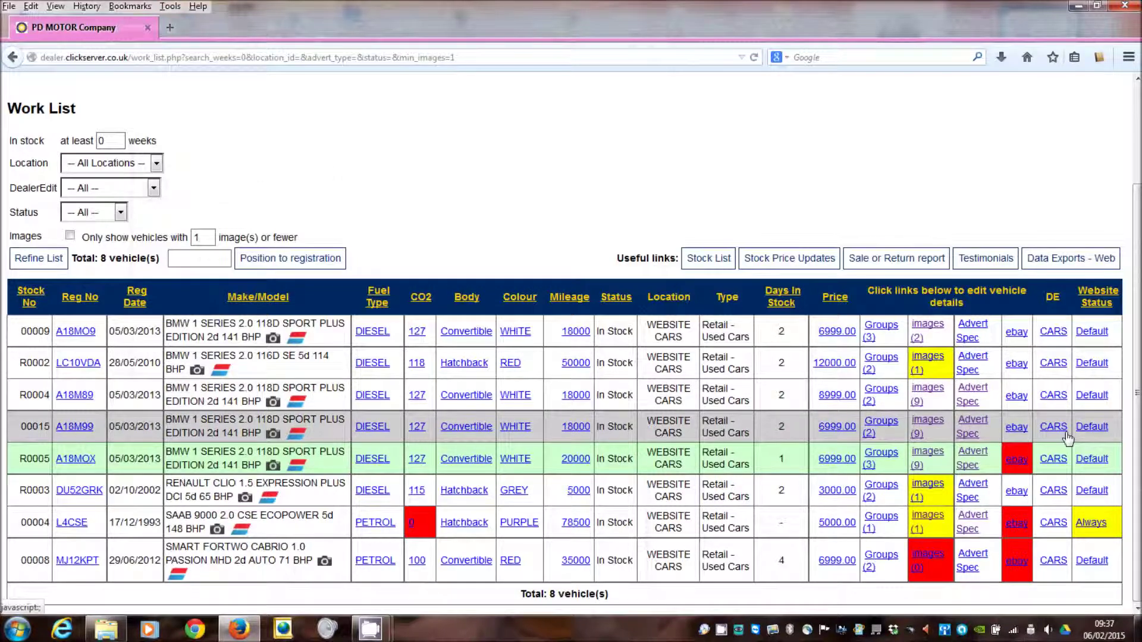
left_click(1053, 459)
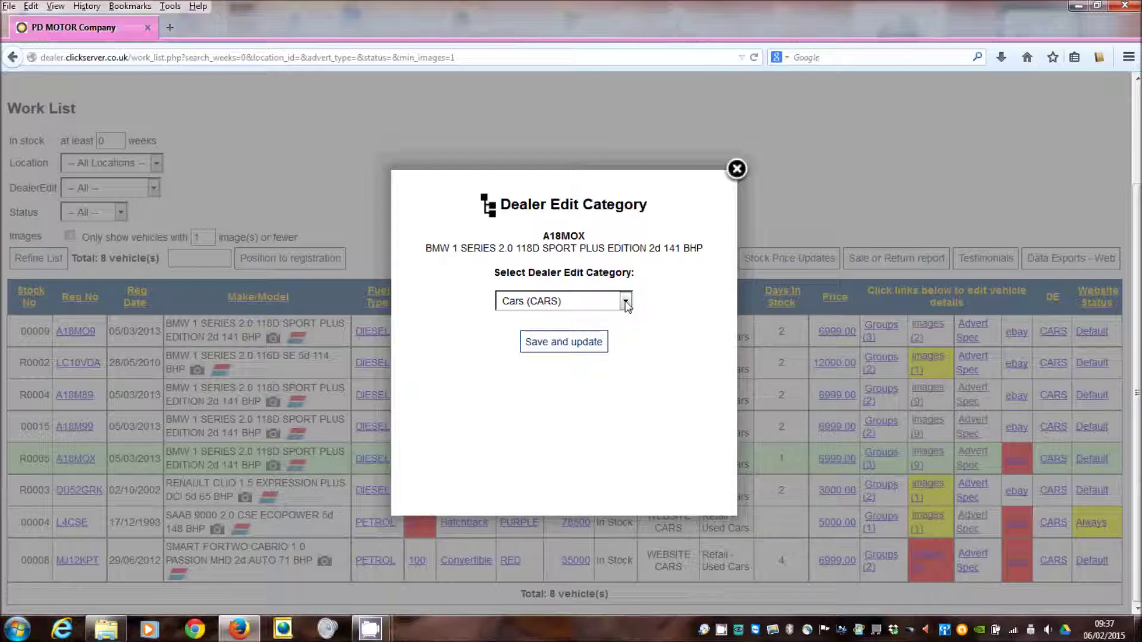
left_click(626, 303)
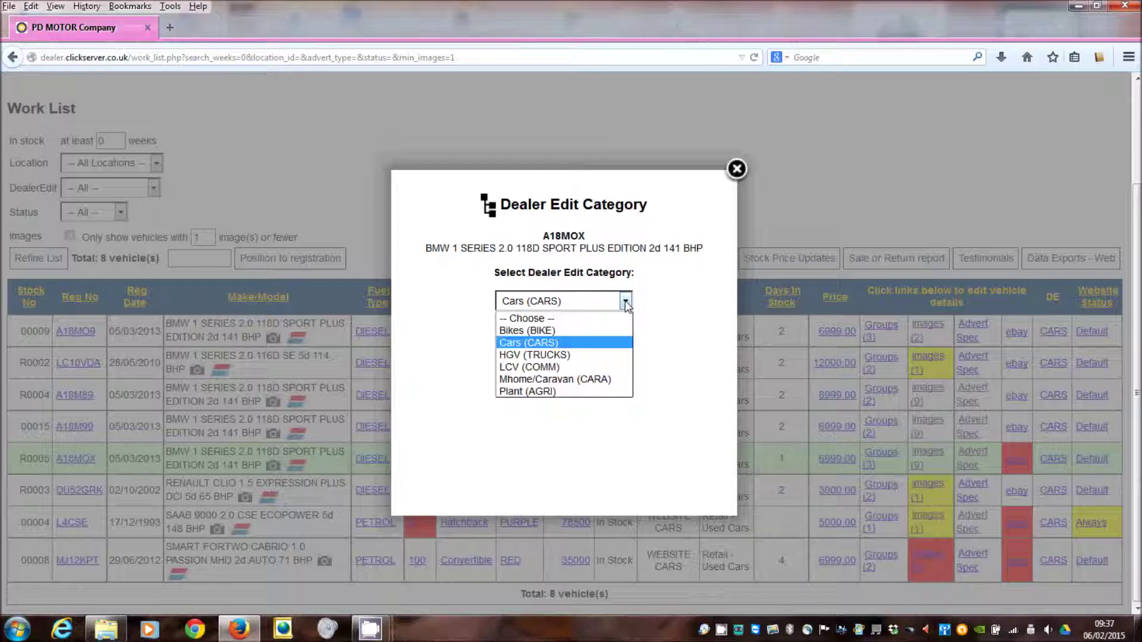
left_click(558, 367)
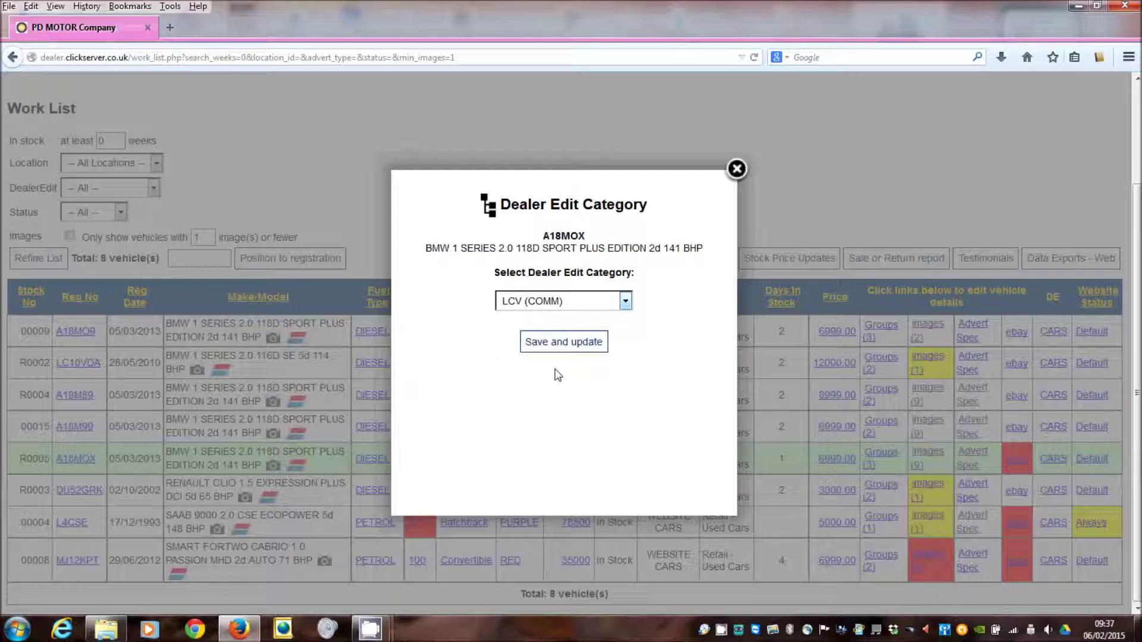
left_click(574, 344)
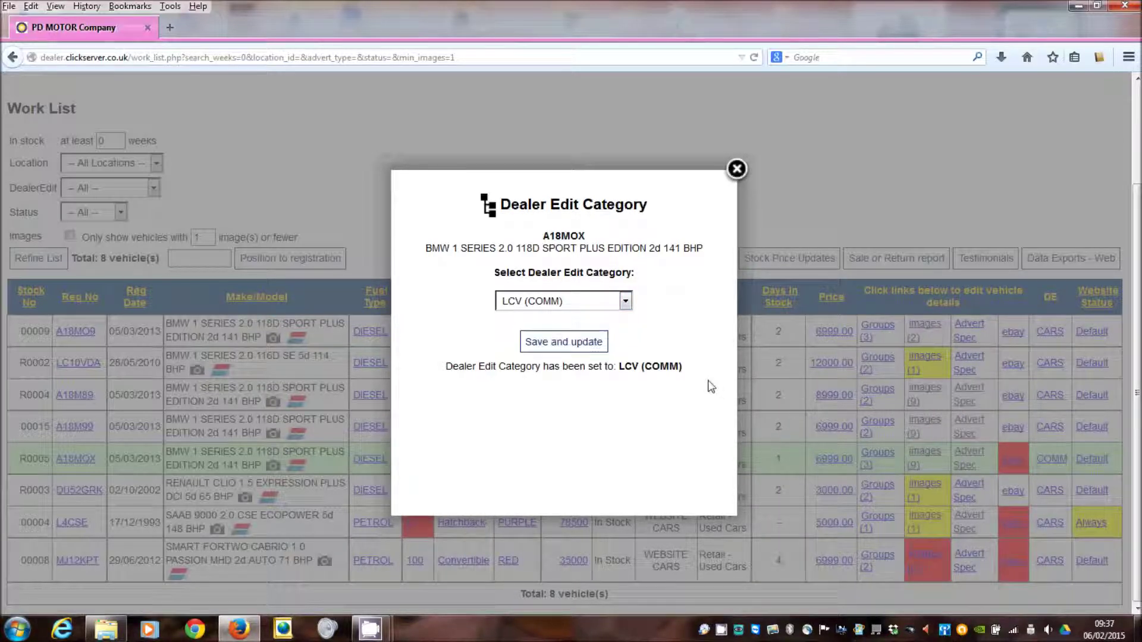
- Change the dealer edit category back to Cars (CARS), save it and close the dialog
left_click(626, 304)
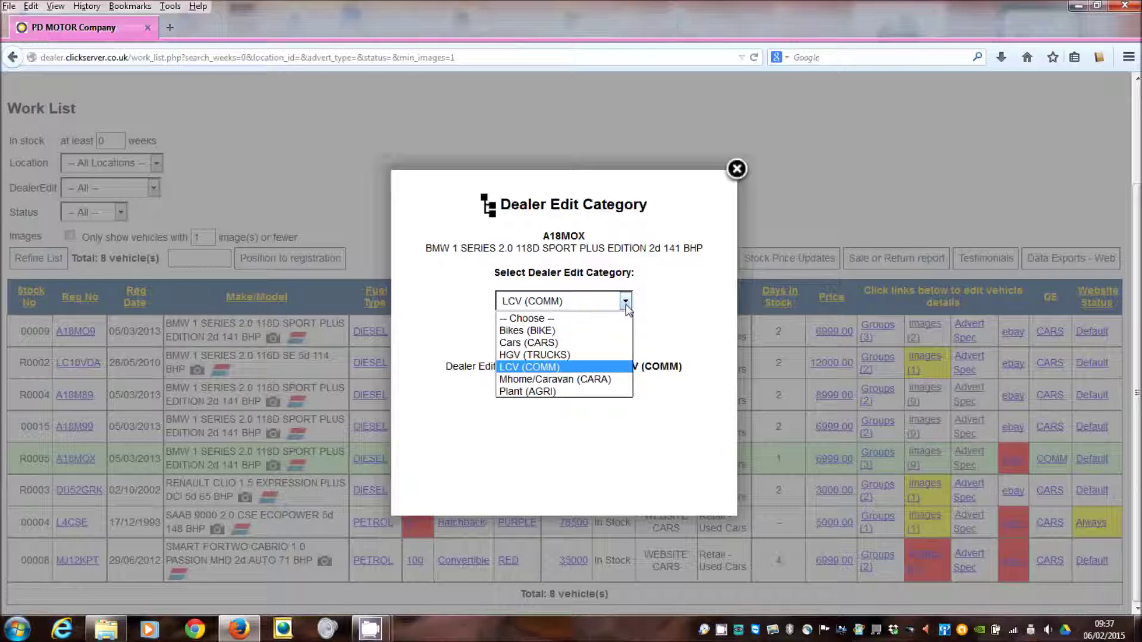
left_click(590, 339)
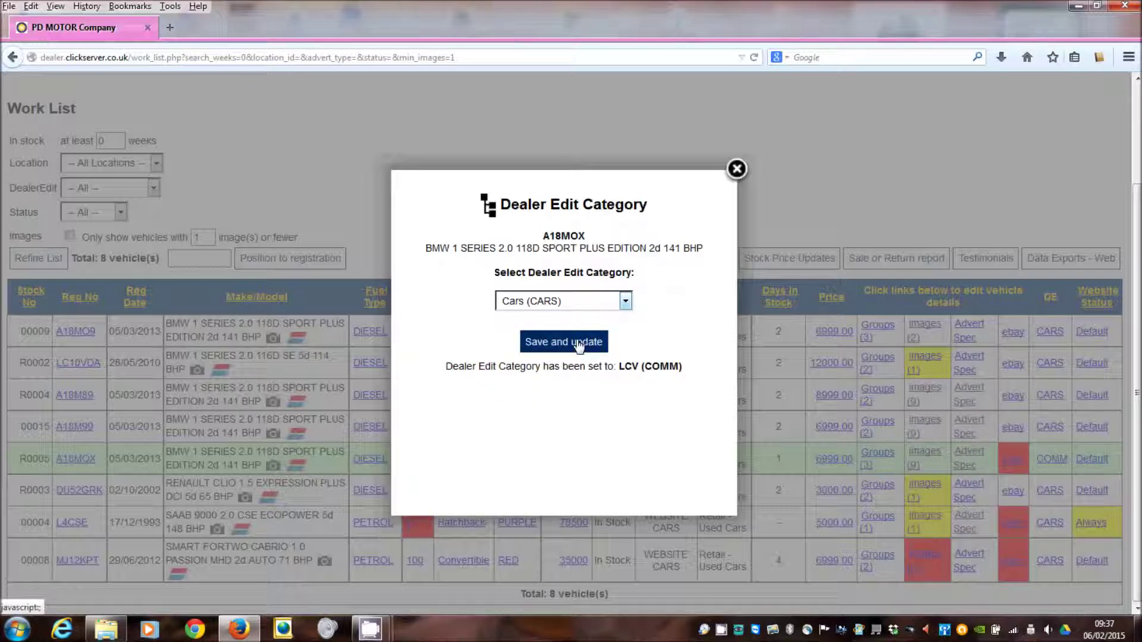
left_click(578, 343)
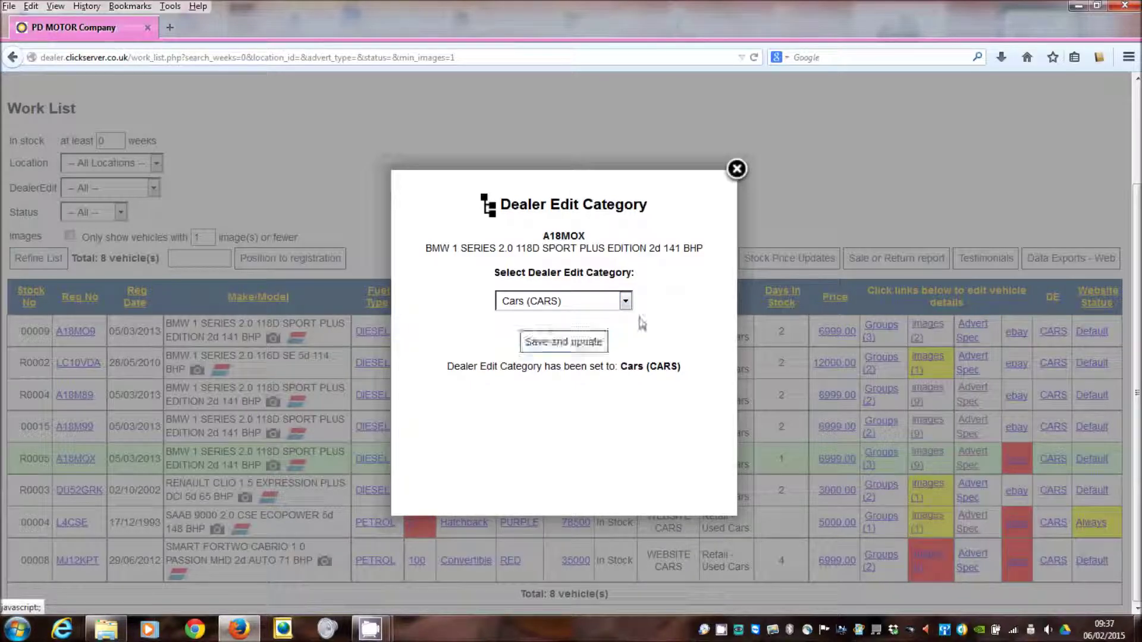
left_click(736, 169)
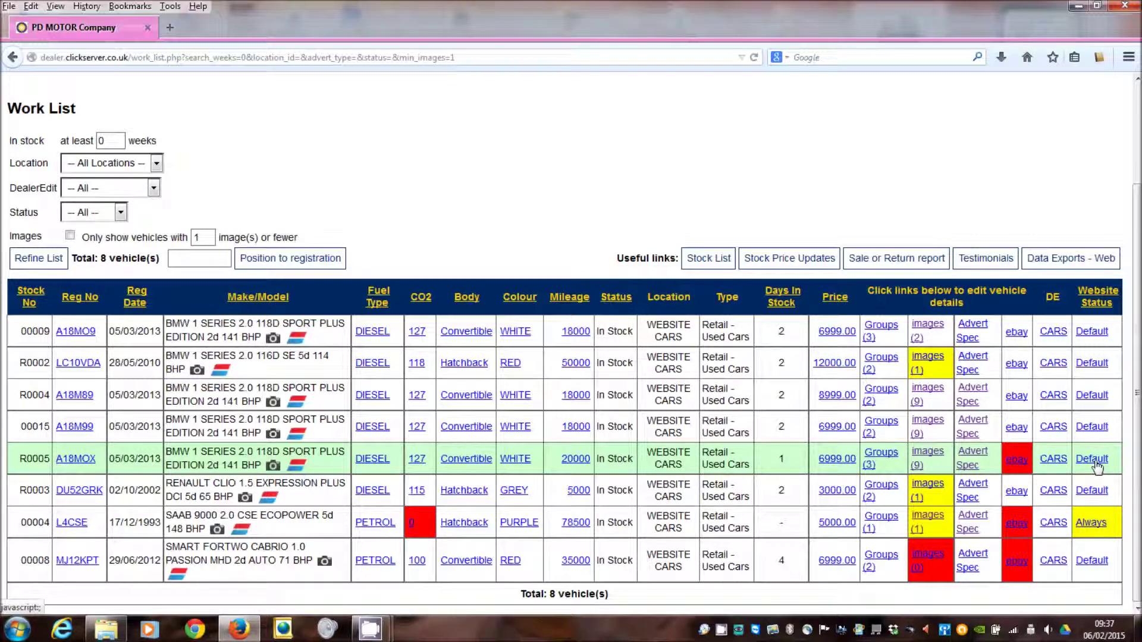
left_click(1095, 462)
left_click(593, 444)
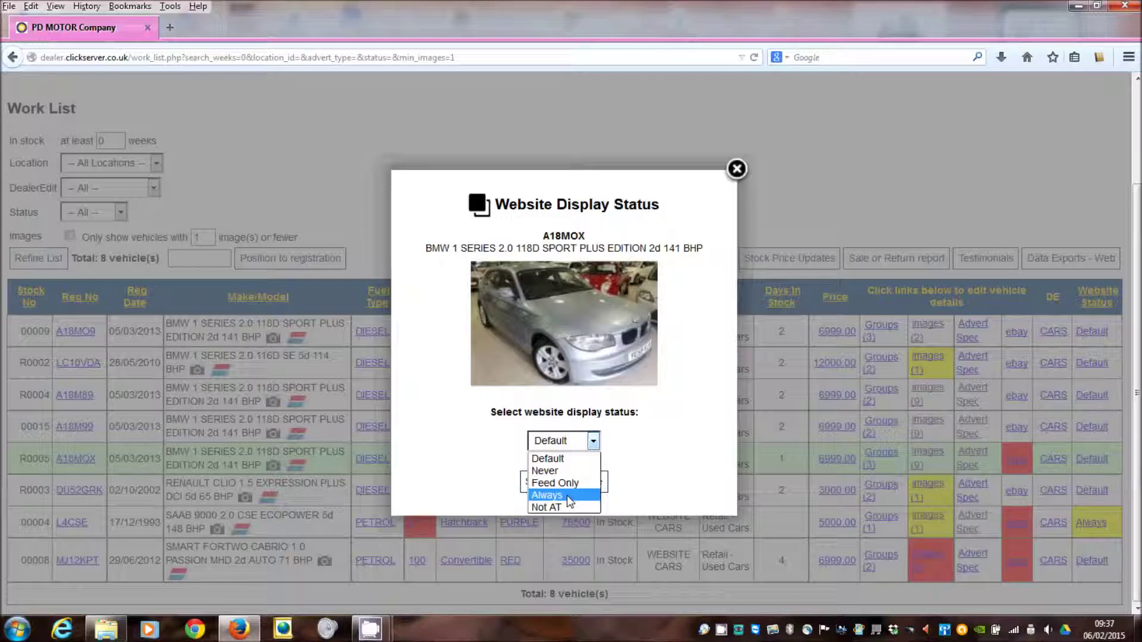
left_click(645, 460)
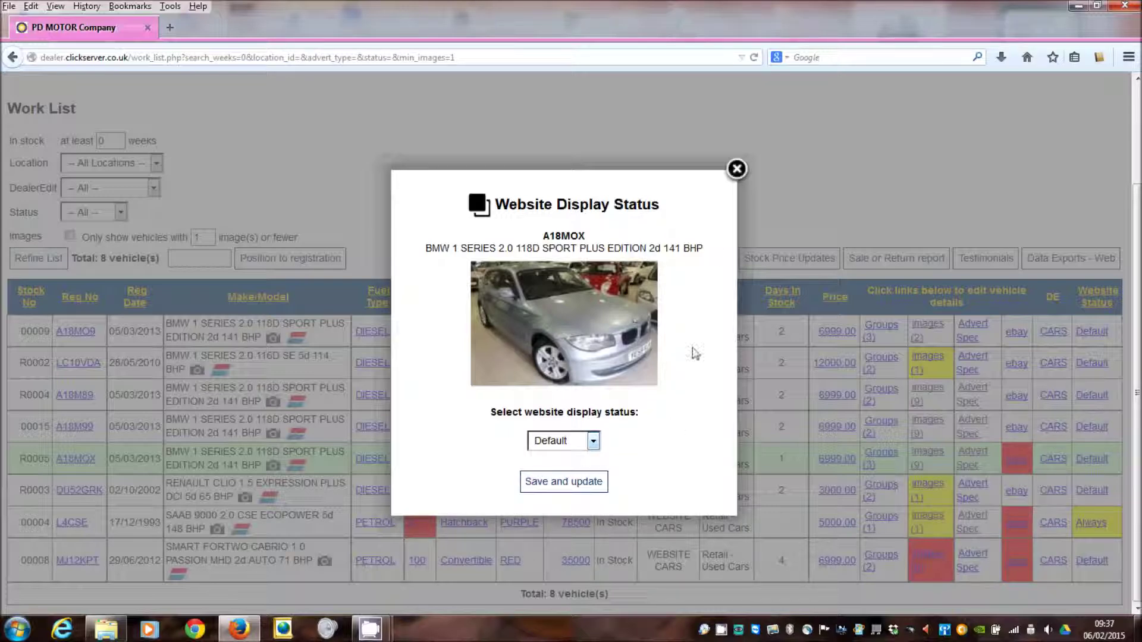
left_click(736, 169)
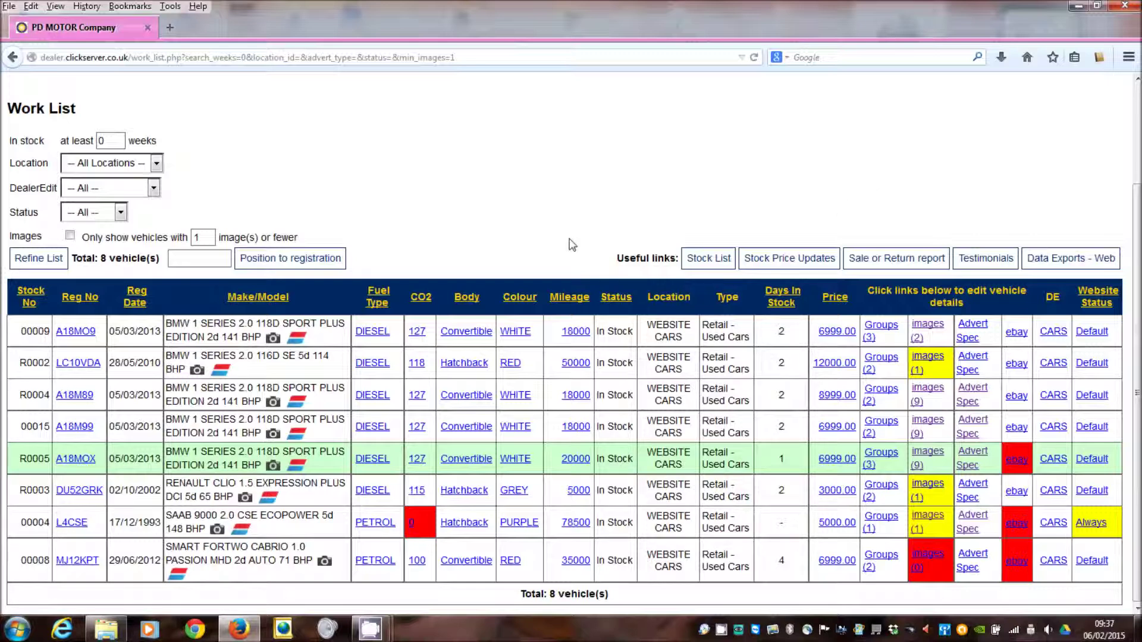
scroll(571, 244, "up", 3)
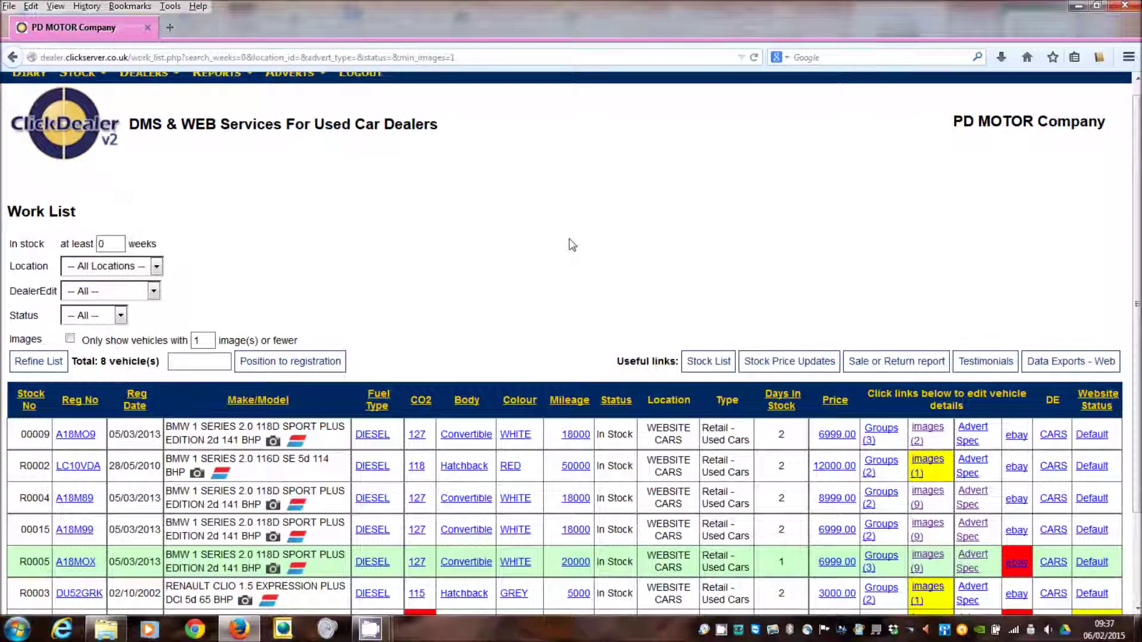